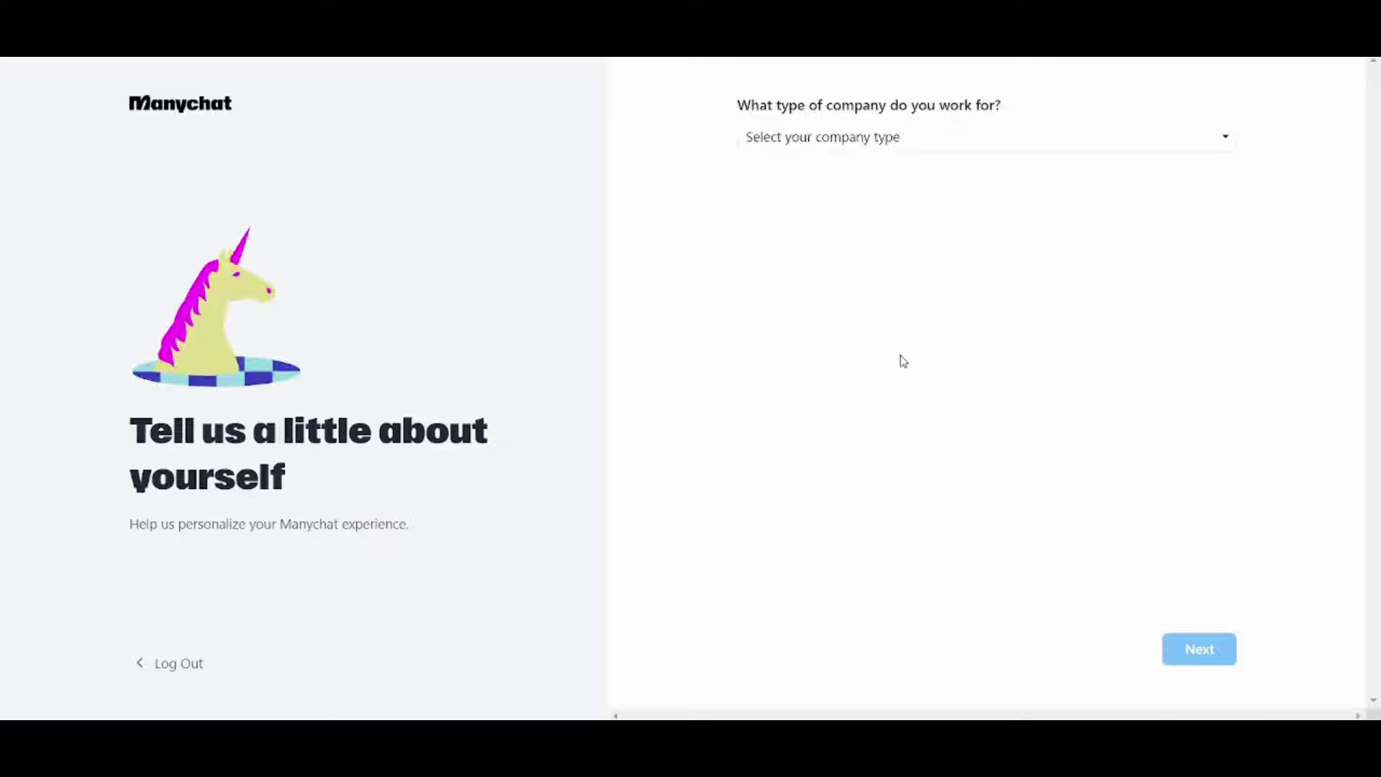
- Answer the profile questions: Business, Marketing team, SMM role, Small (2-30) company size
{"action": "left_click", "coordinate": [928, 136]}
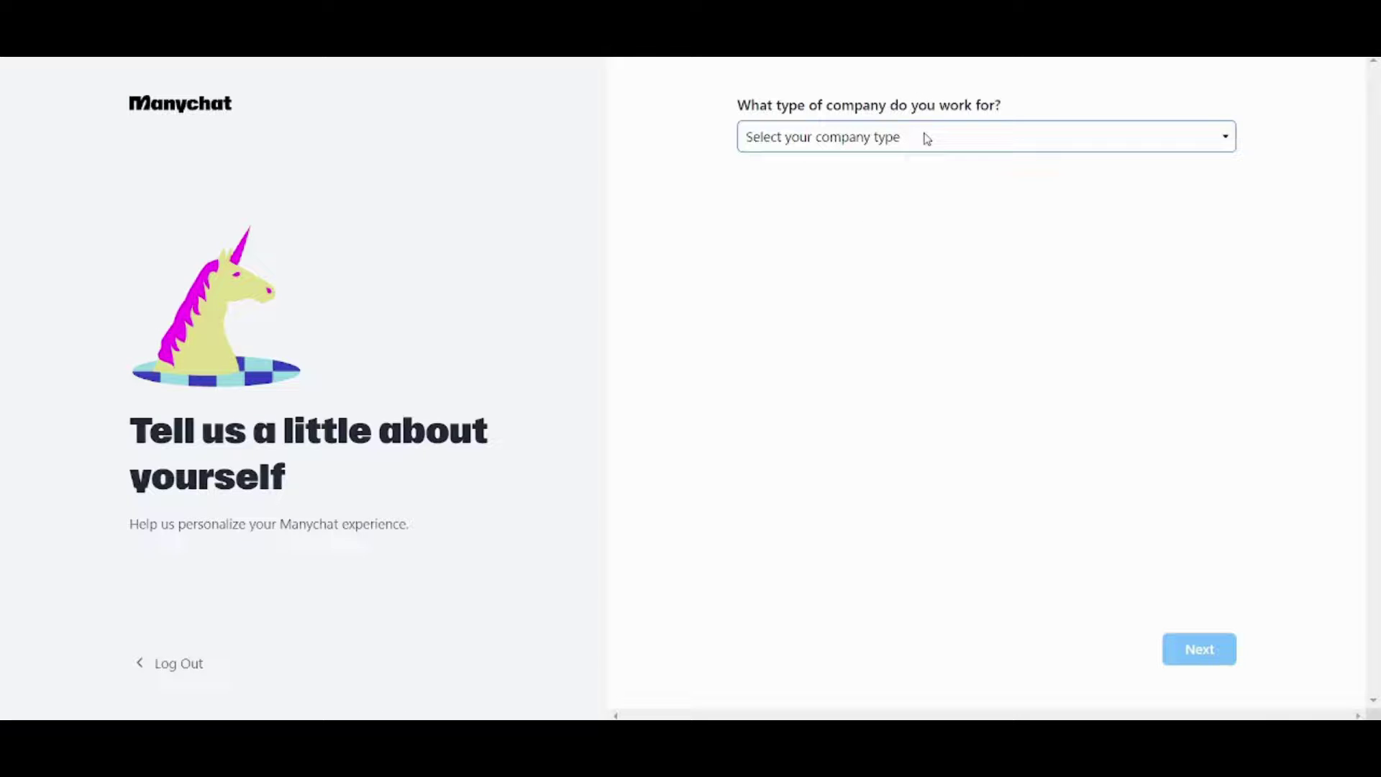
{"action": "left_click", "coordinate": [863, 192]}
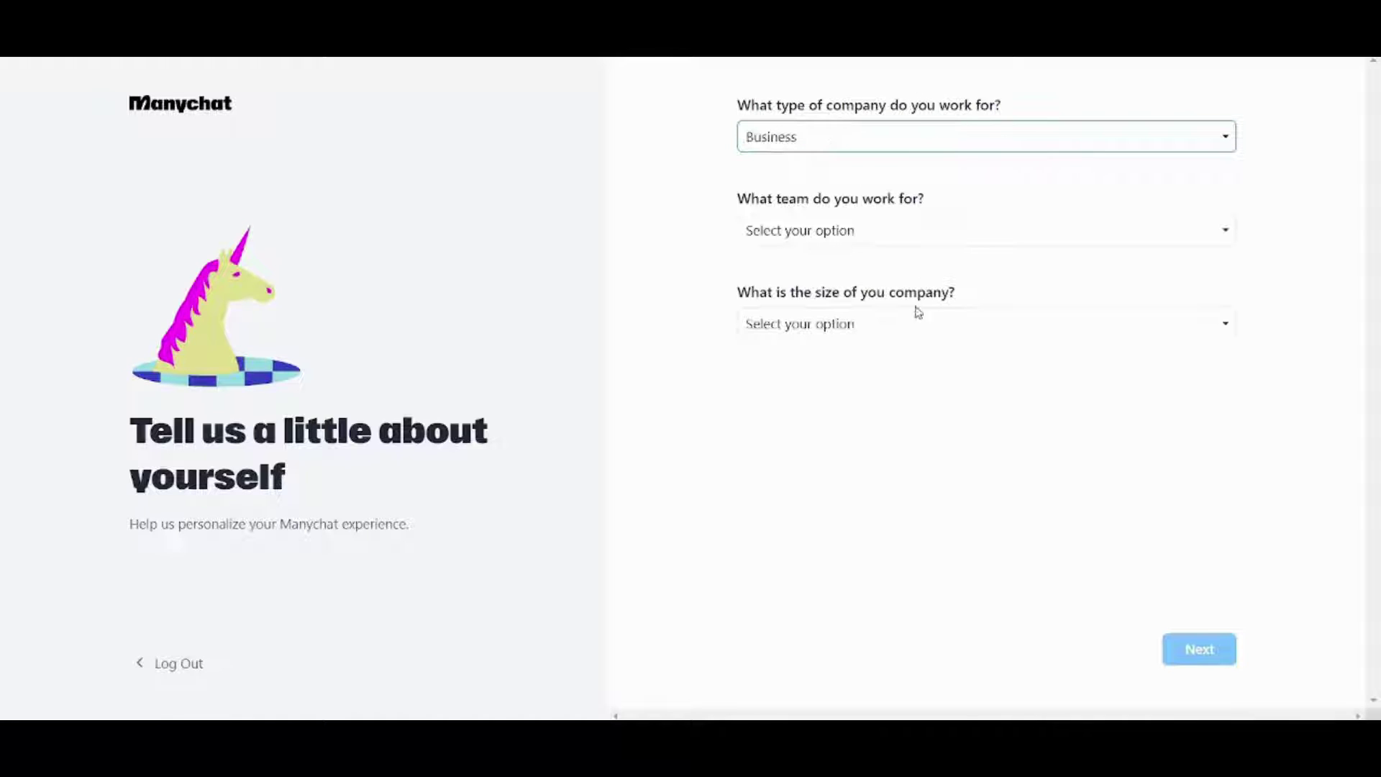
{"action": "left_click", "coordinate": [855, 246]}
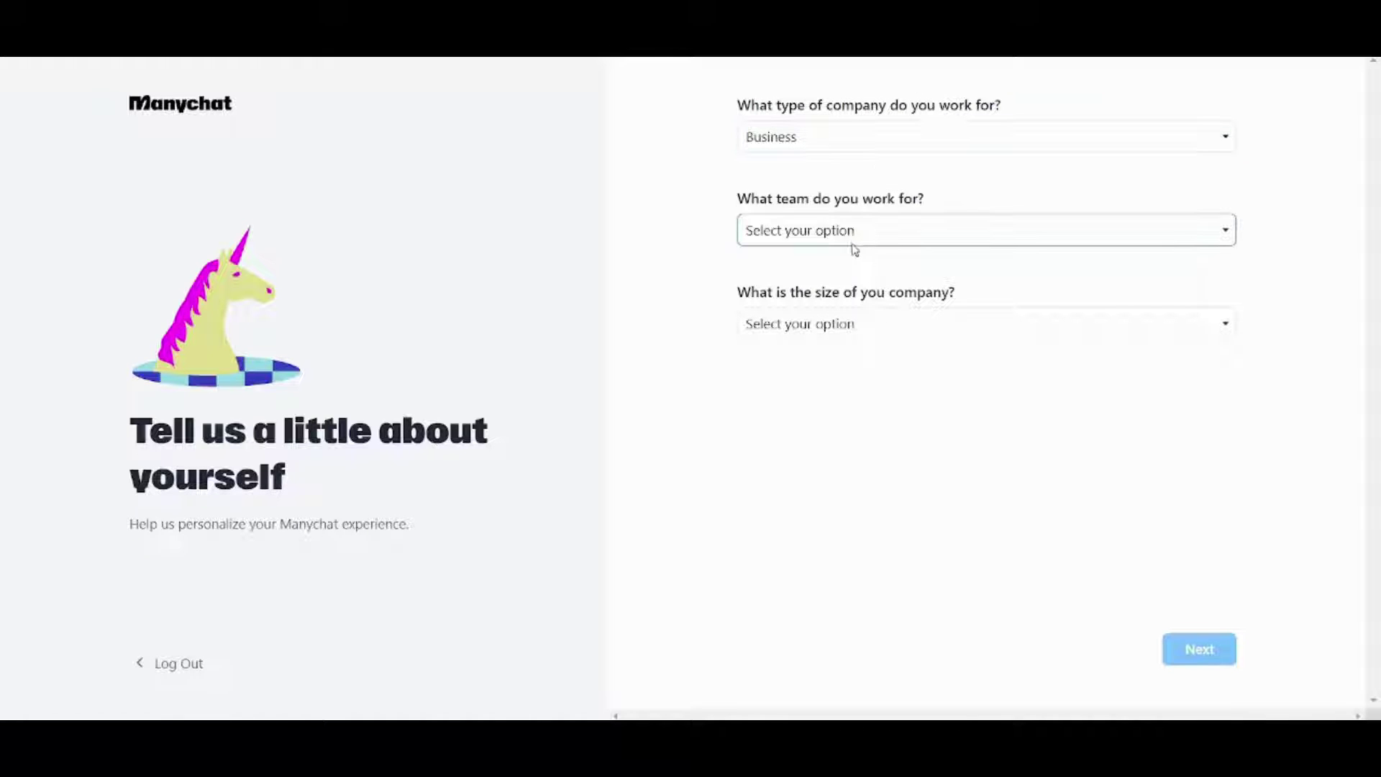
{"action": "left_click", "coordinate": [856, 291]}
{"action": "left_click", "coordinate": [855, 313]}
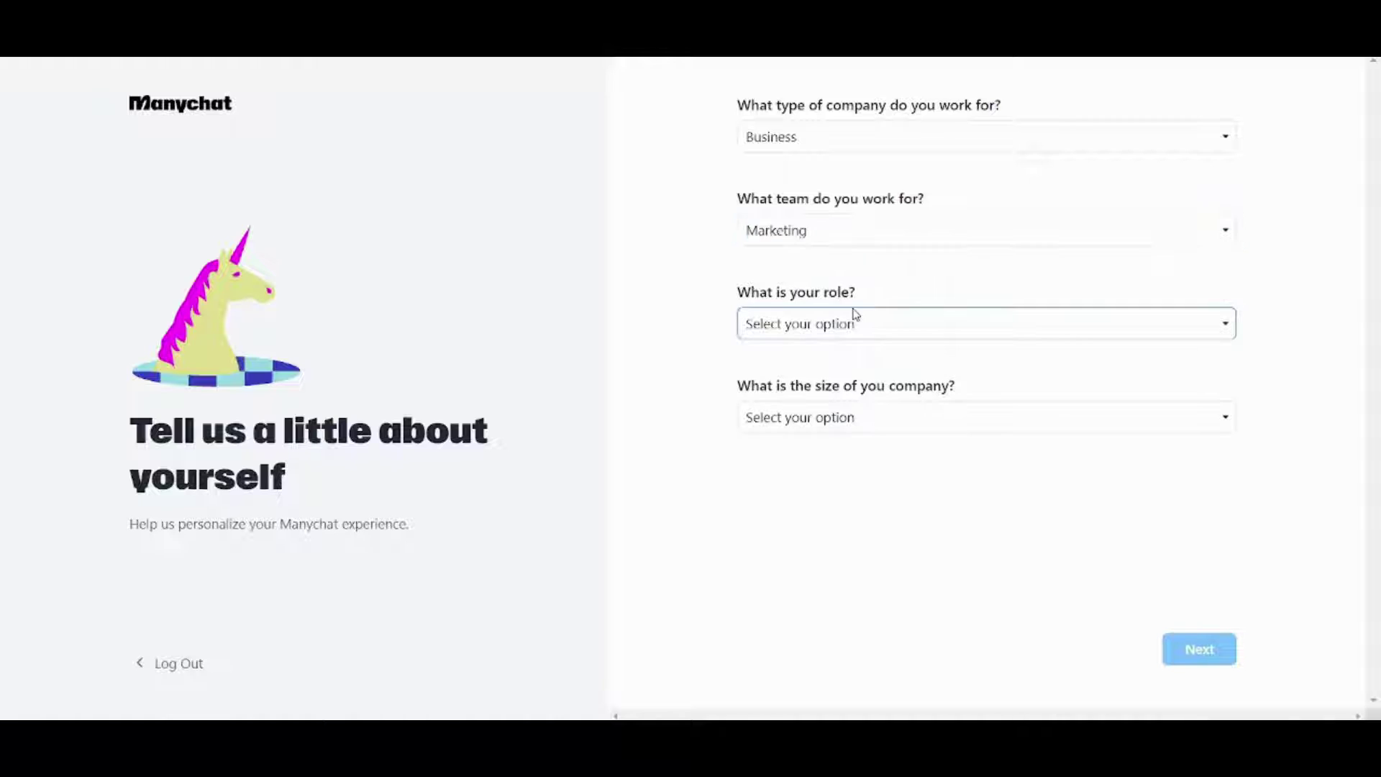
{"action": "left_click", "coordinate": [846, 370]}
{"action": "left_click", "coordinate": [848, 415]}
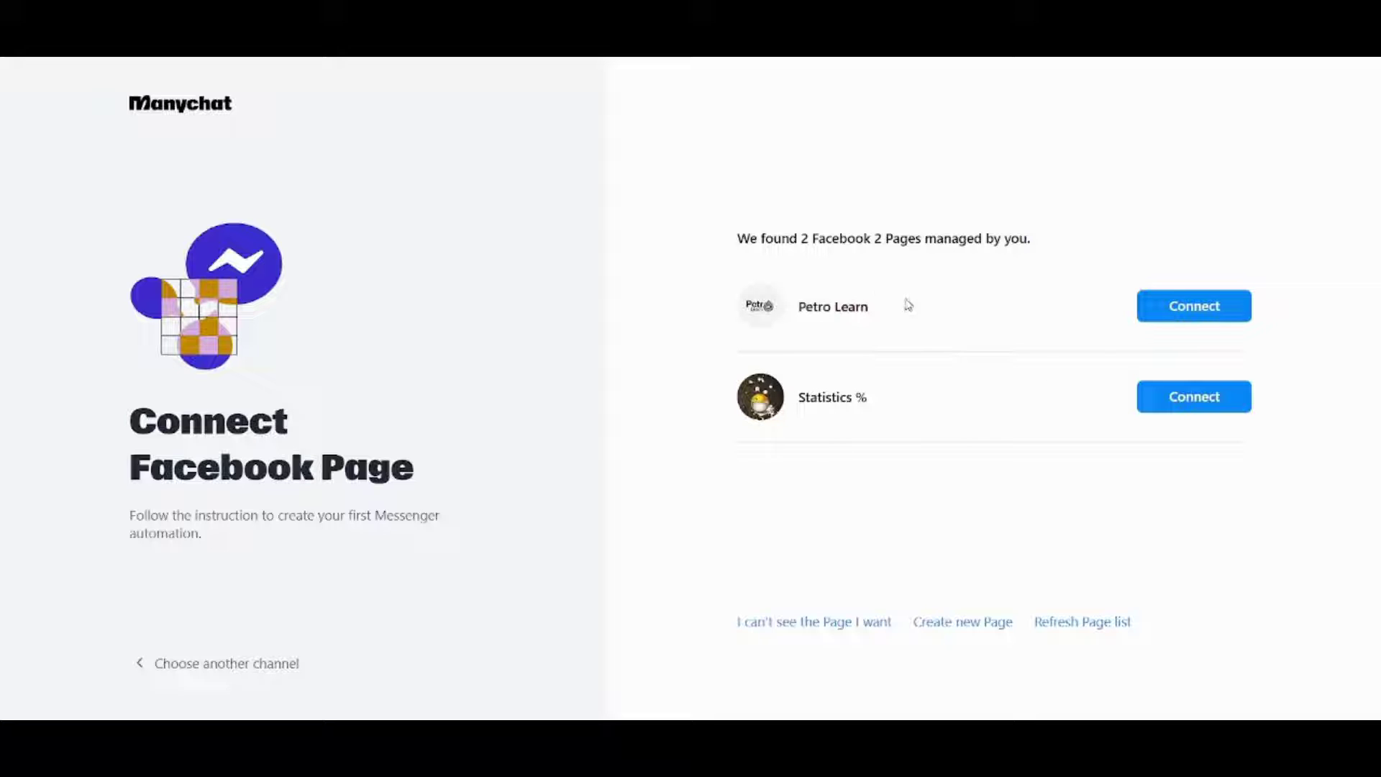
- Connect the Petro Learn Facebook page and continue past the congratulations screen
{"action": "left_click", "coordinate": [1183, 311]}
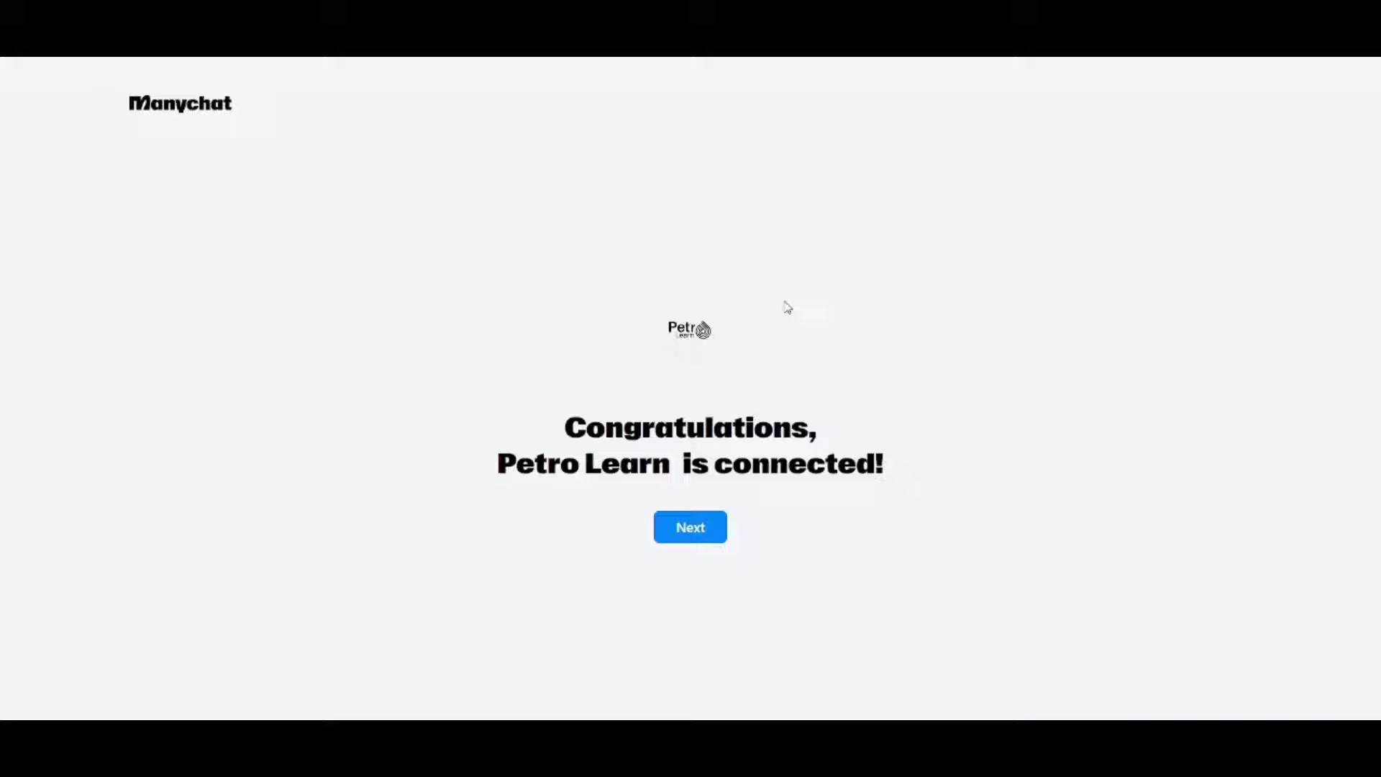
{"action": "left_click", "coordinate": [692, 529]}
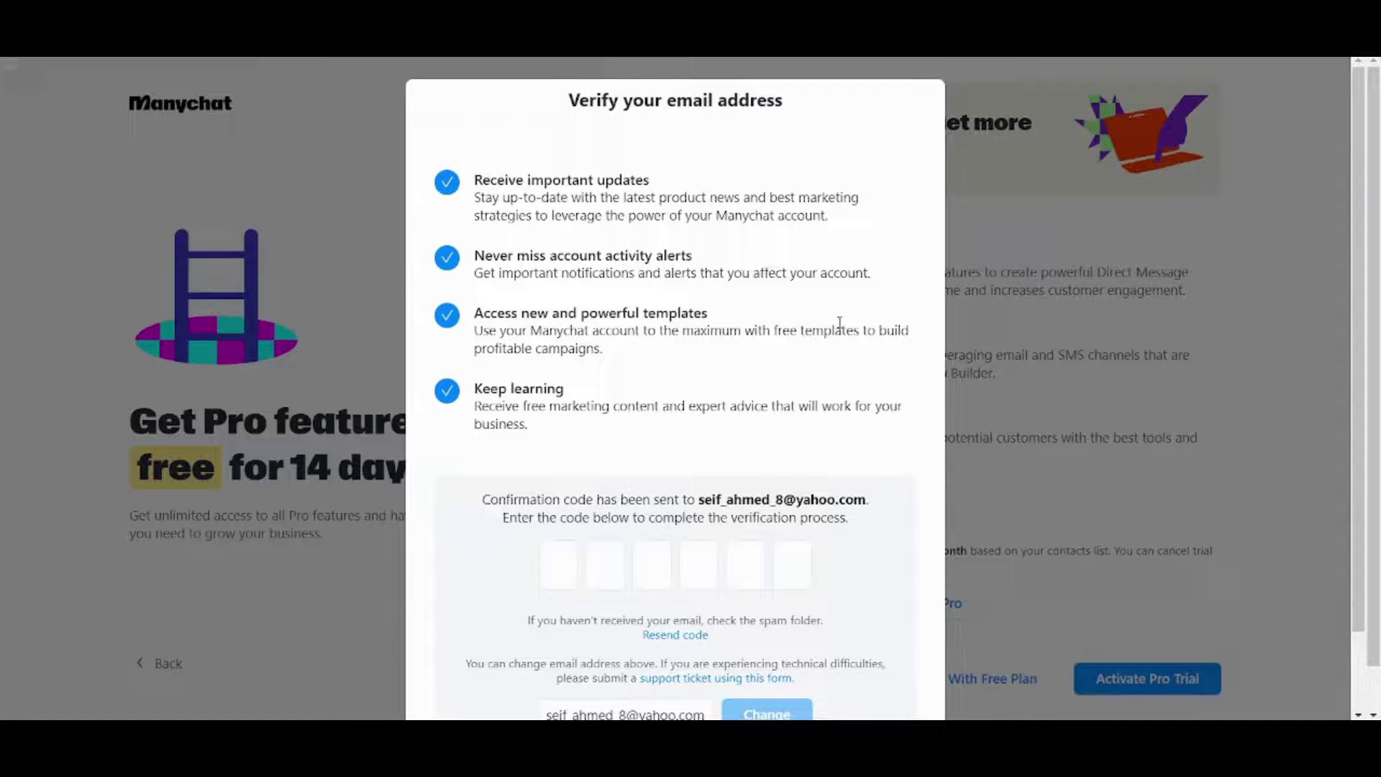
- Scroll through the email verification prompt and the 14-day Pro trial offer
{"action": "scroll", "coordinate": [841, 328], "scroll_direction": "down", "scroll_amount": 1}
{"action": "scroll", "coordinate": [838, 324], "scroll_direction": "up", "scroll_amount": 1}
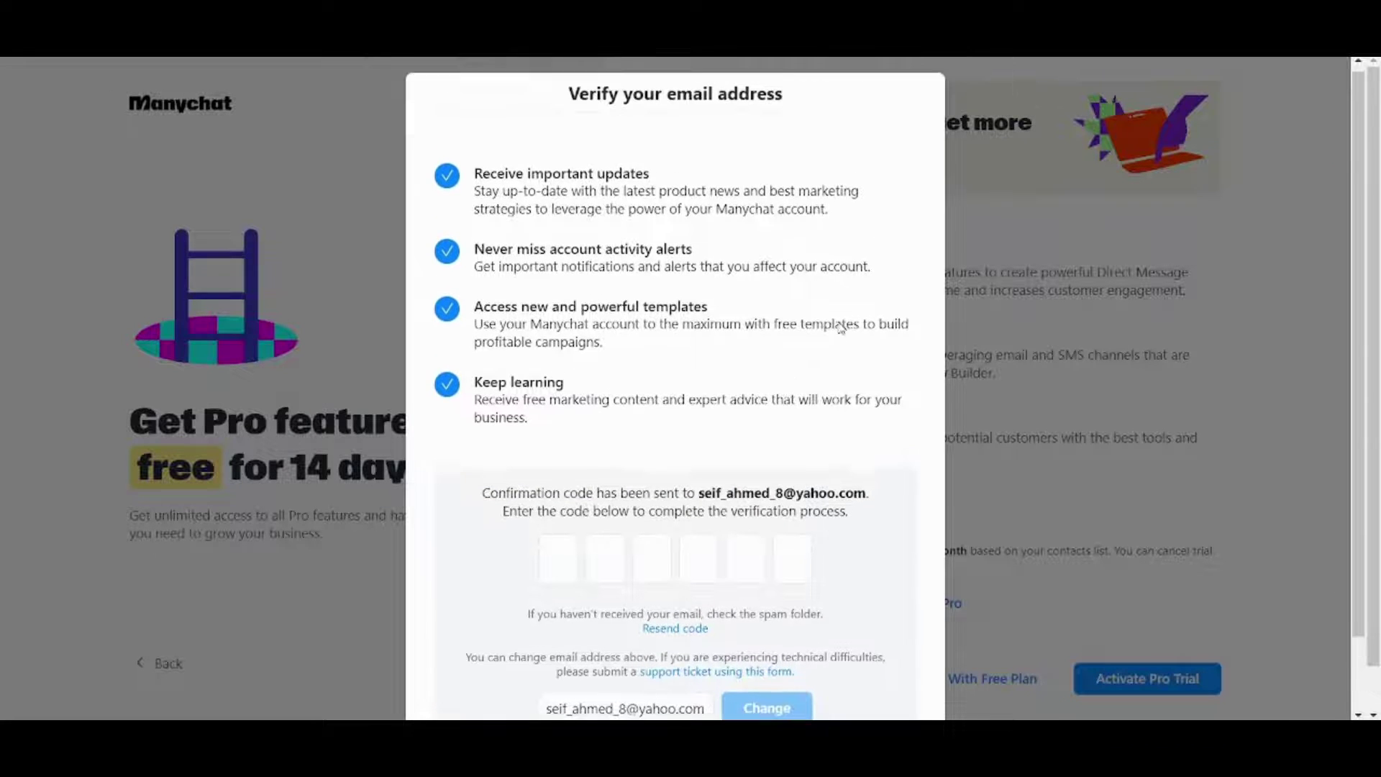
{"action": "scroll", "coordinate": [841, 325], "scroll_direction": "down", "scroll_amount": 1}
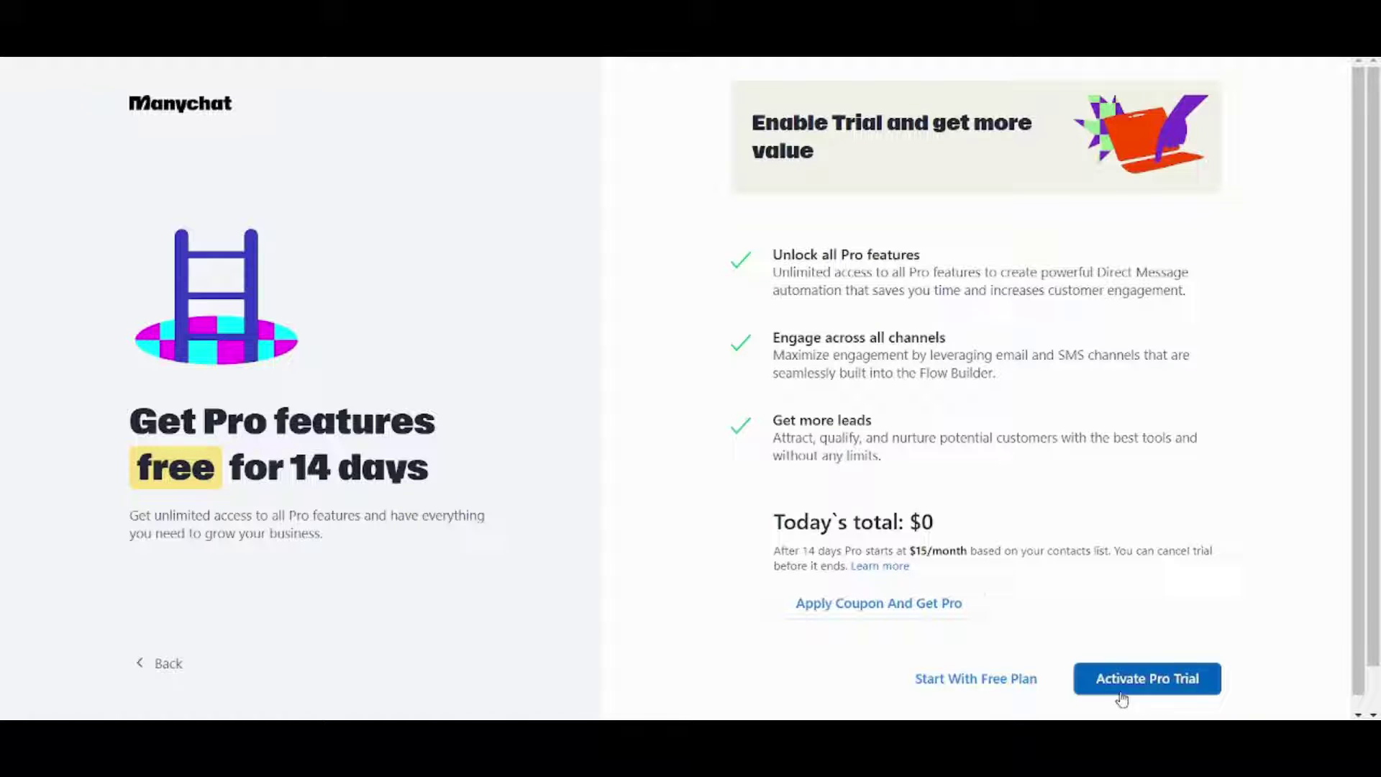
- Continue on the free plan and answer Personal use, Both, and Personal project
{"action": "left_click", "coordinate": [988, 682]}
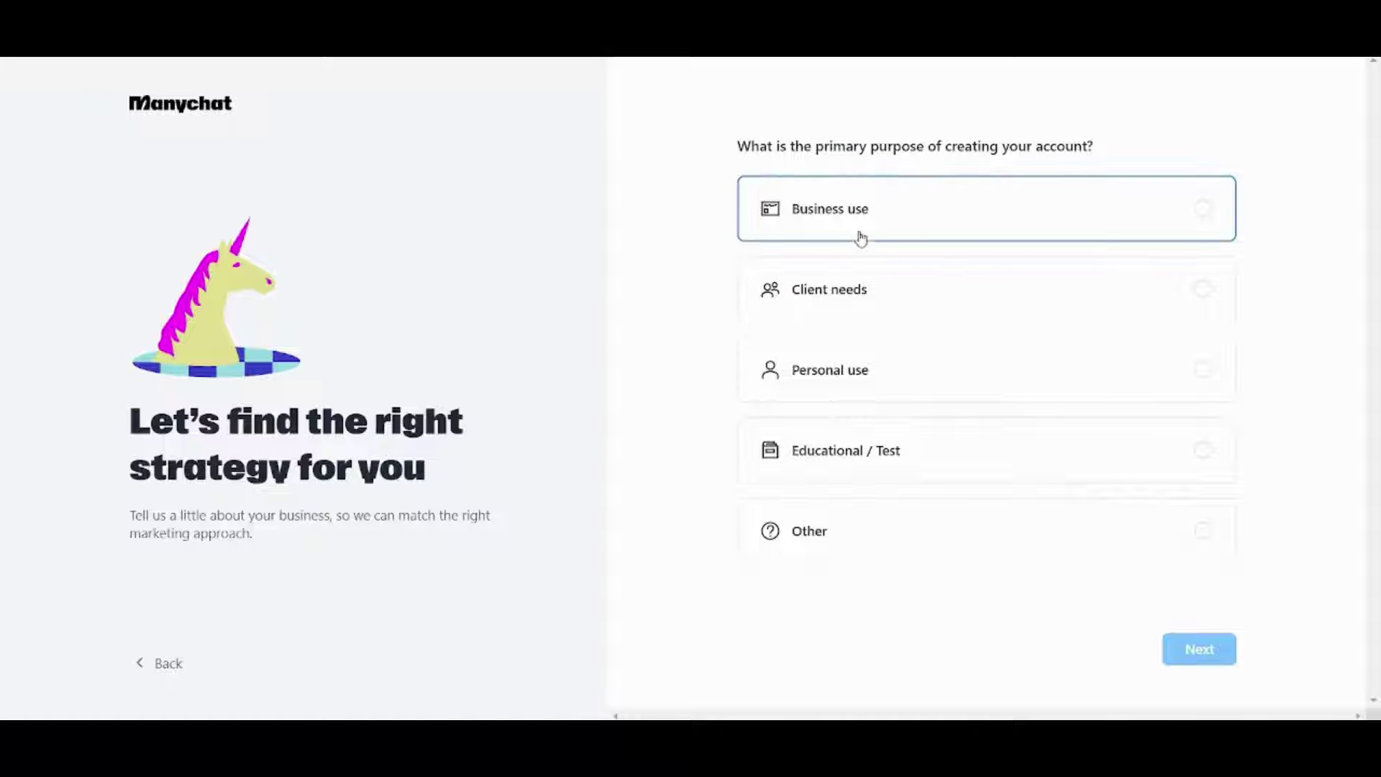
{"action": "left_click", "coordinate": [907, 378]}
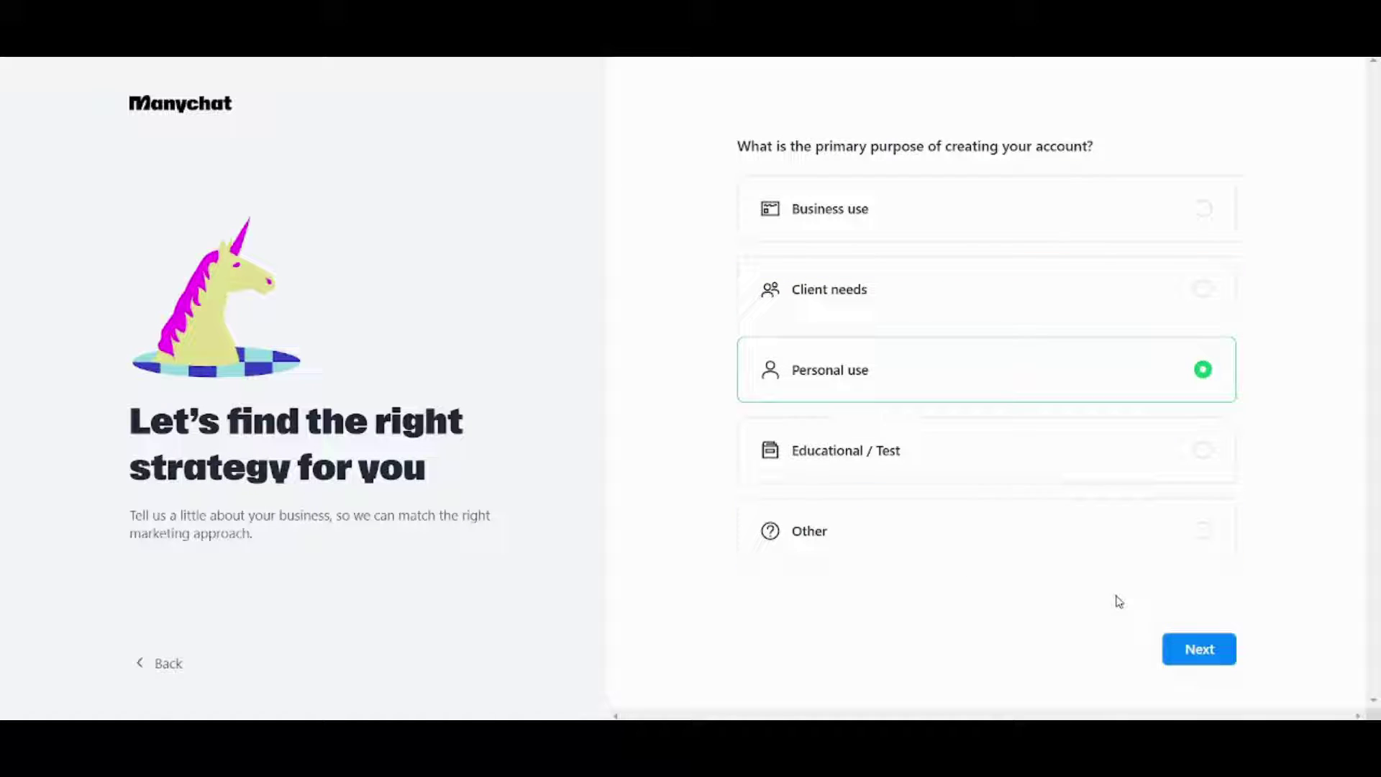
{"action": "left_click", "coordinate": [1201, 647]}
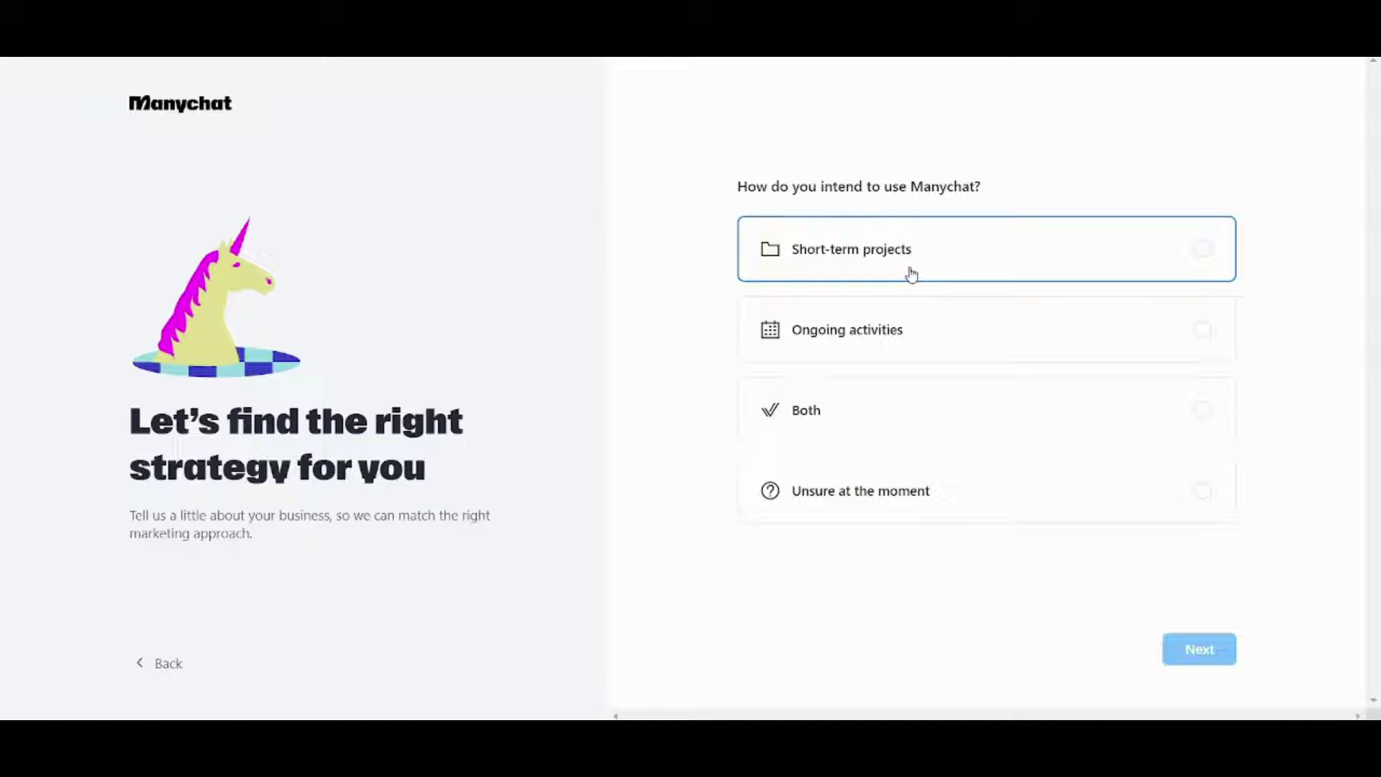
{"action": "left_click", "coordinate": [912, 411]}
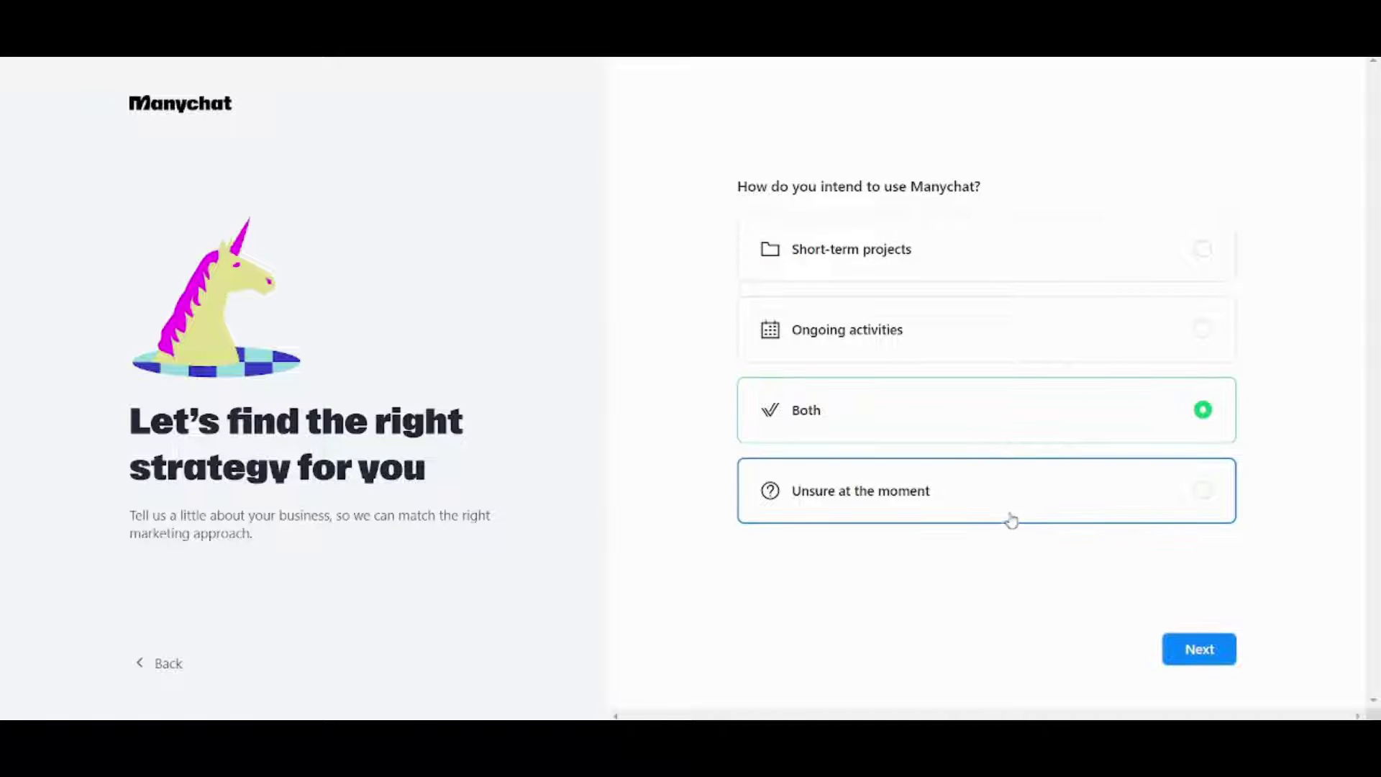
{"action": "left_click", "coordinate": [1202, 660]}
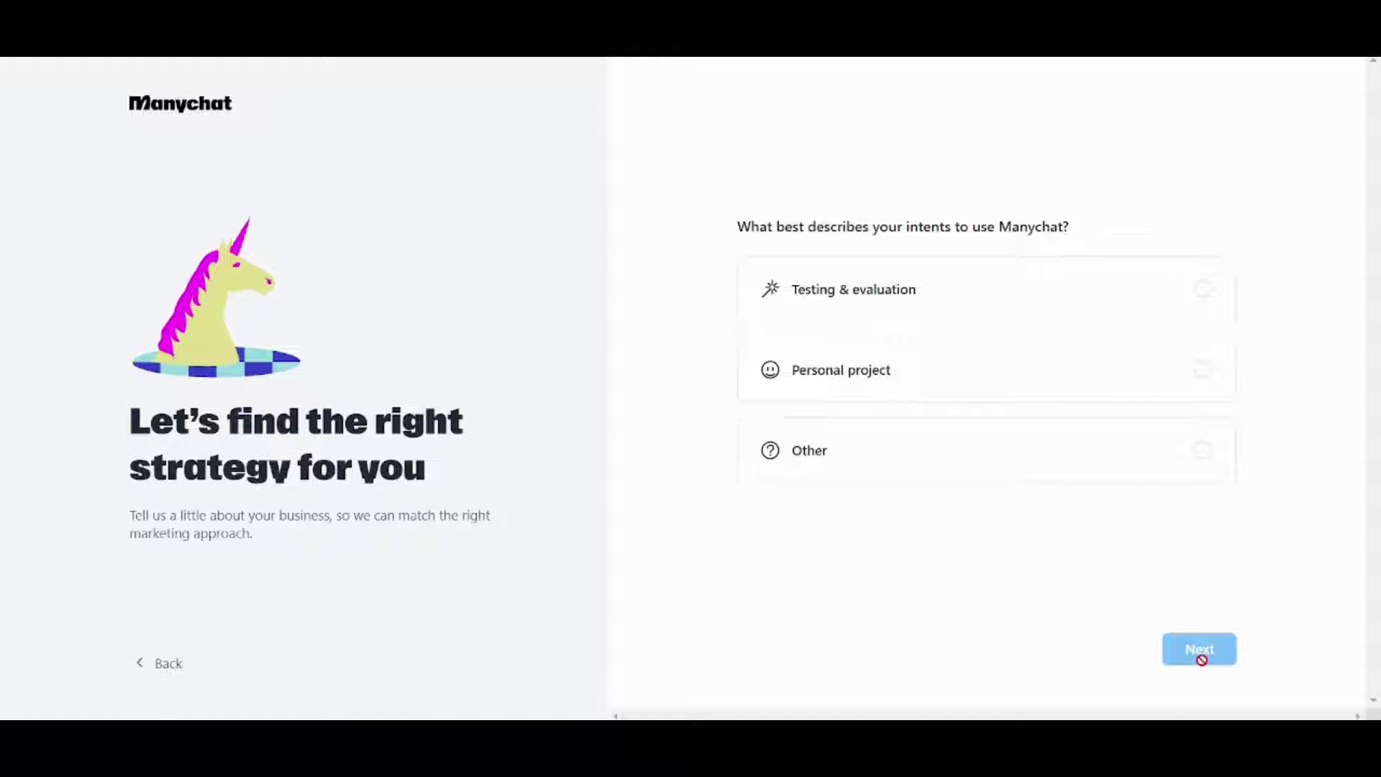
{"action": "left_click", "coordinate": [961, 387]}
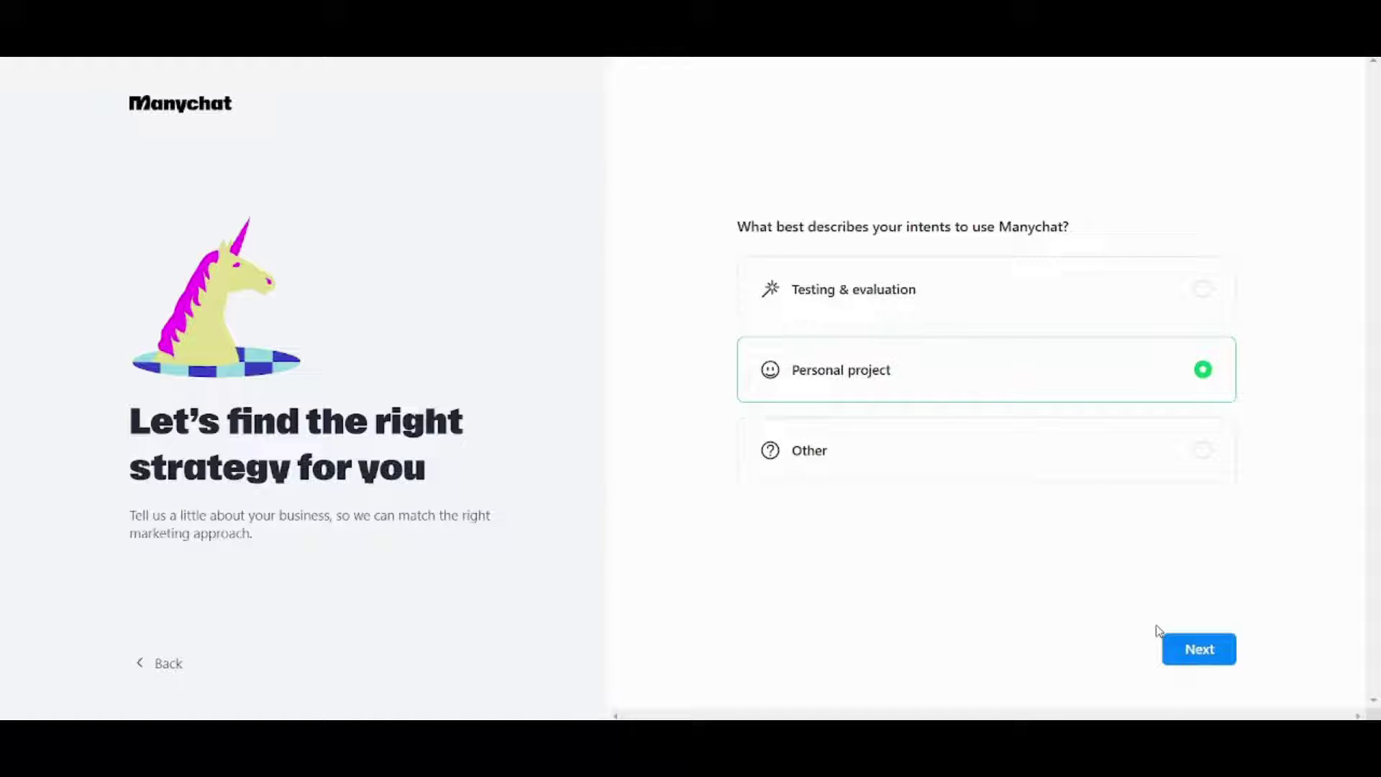
{"action": "left_click", "coordinate": [1191, 657]}
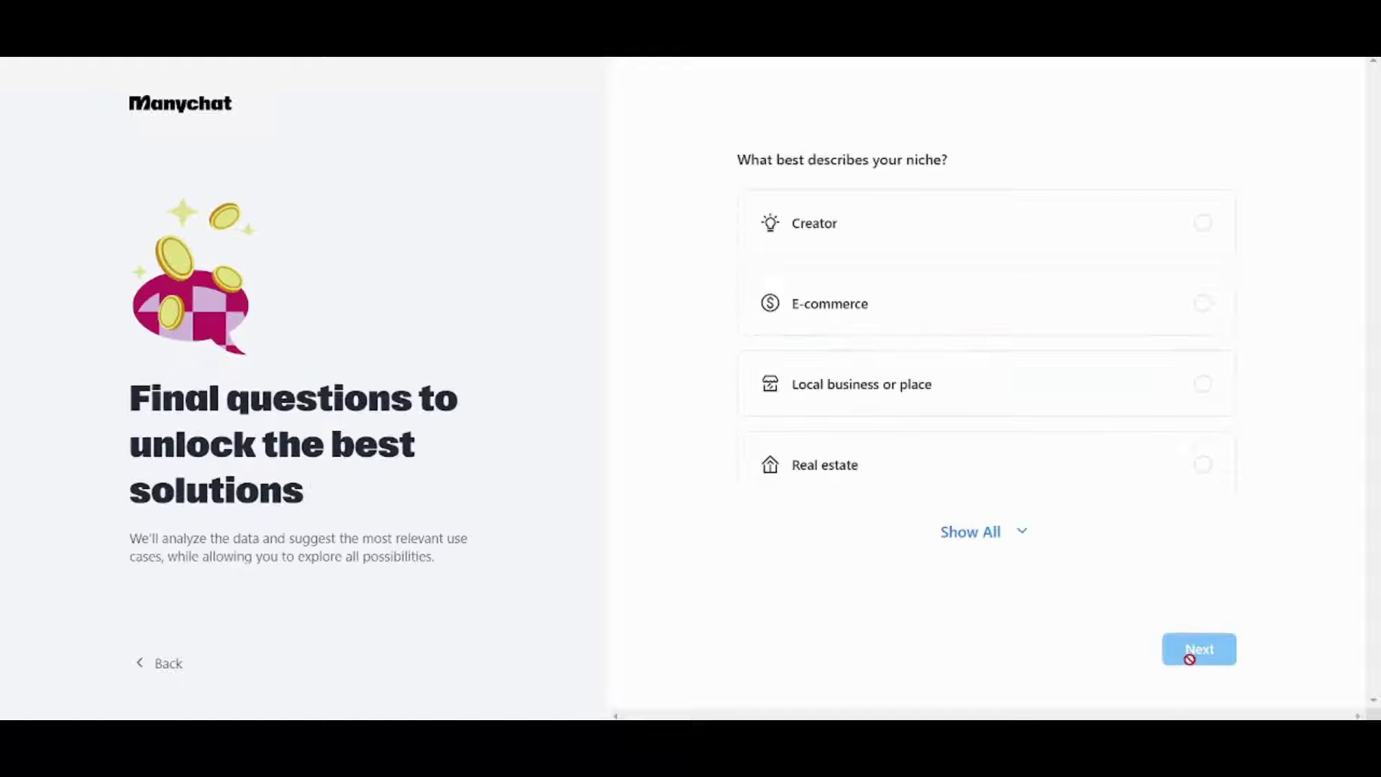
- Answer Creator as niche, Promoting my own services for monetization, and None for tools, then submit
{"action": "left_click", "coordinate": [818, 209]}
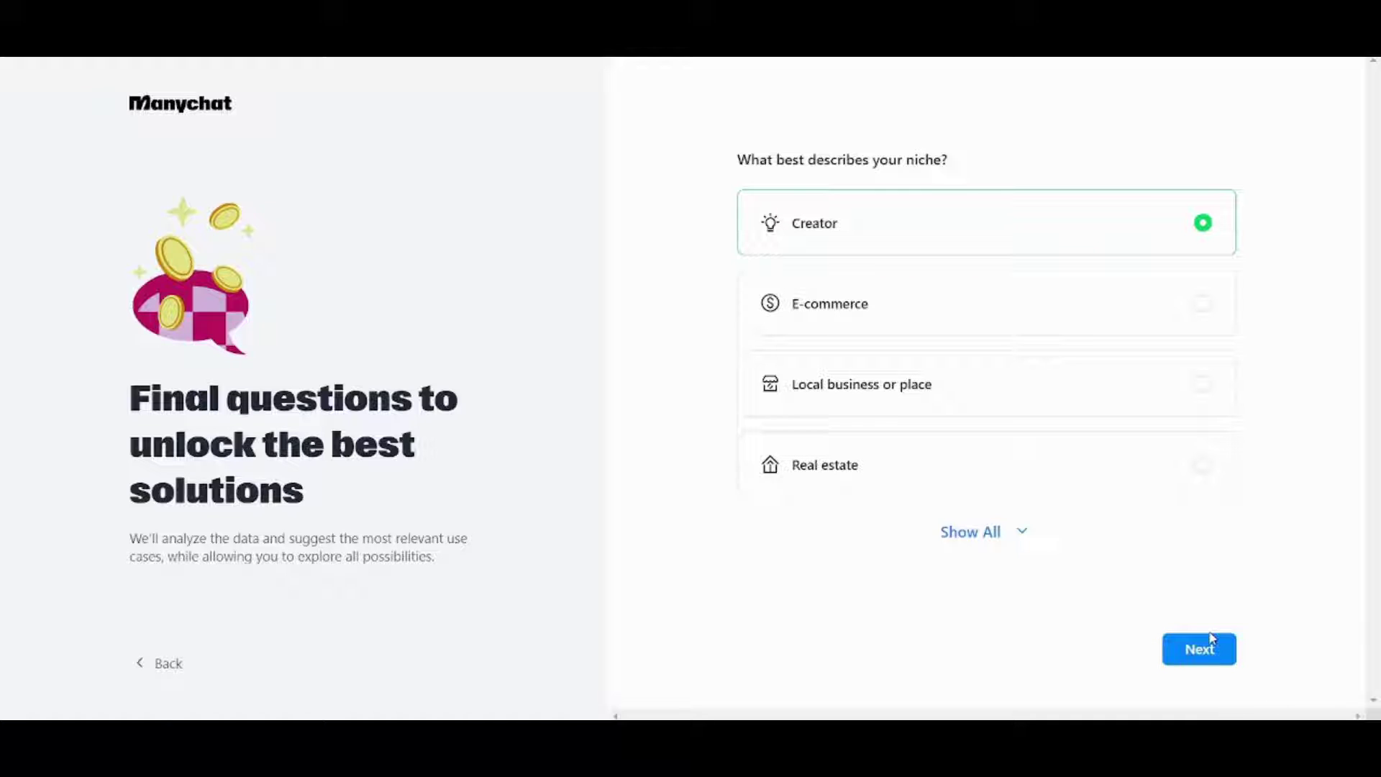
{"action": "left_click", "coordinate": [1213, 638]}
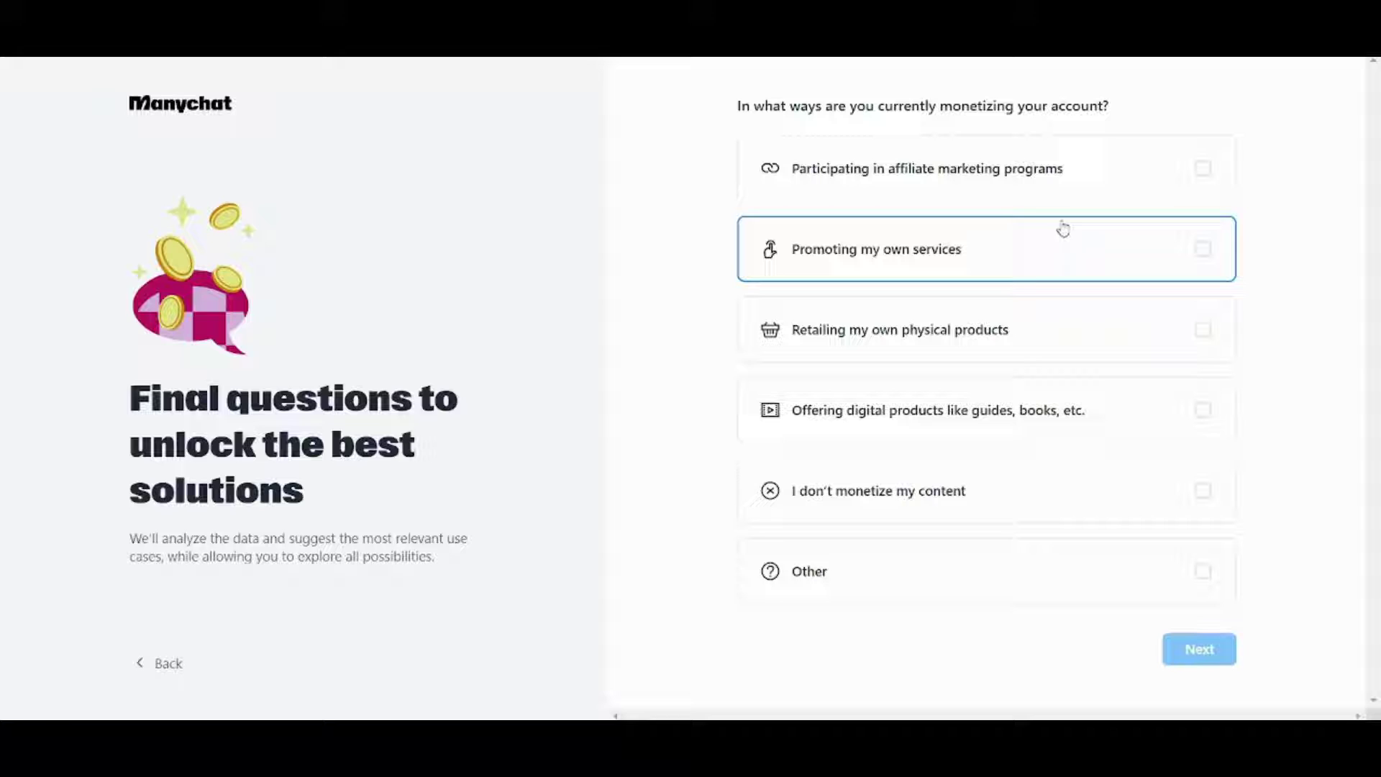
{"action": "left_click", "coordinate": [1064, 247]}
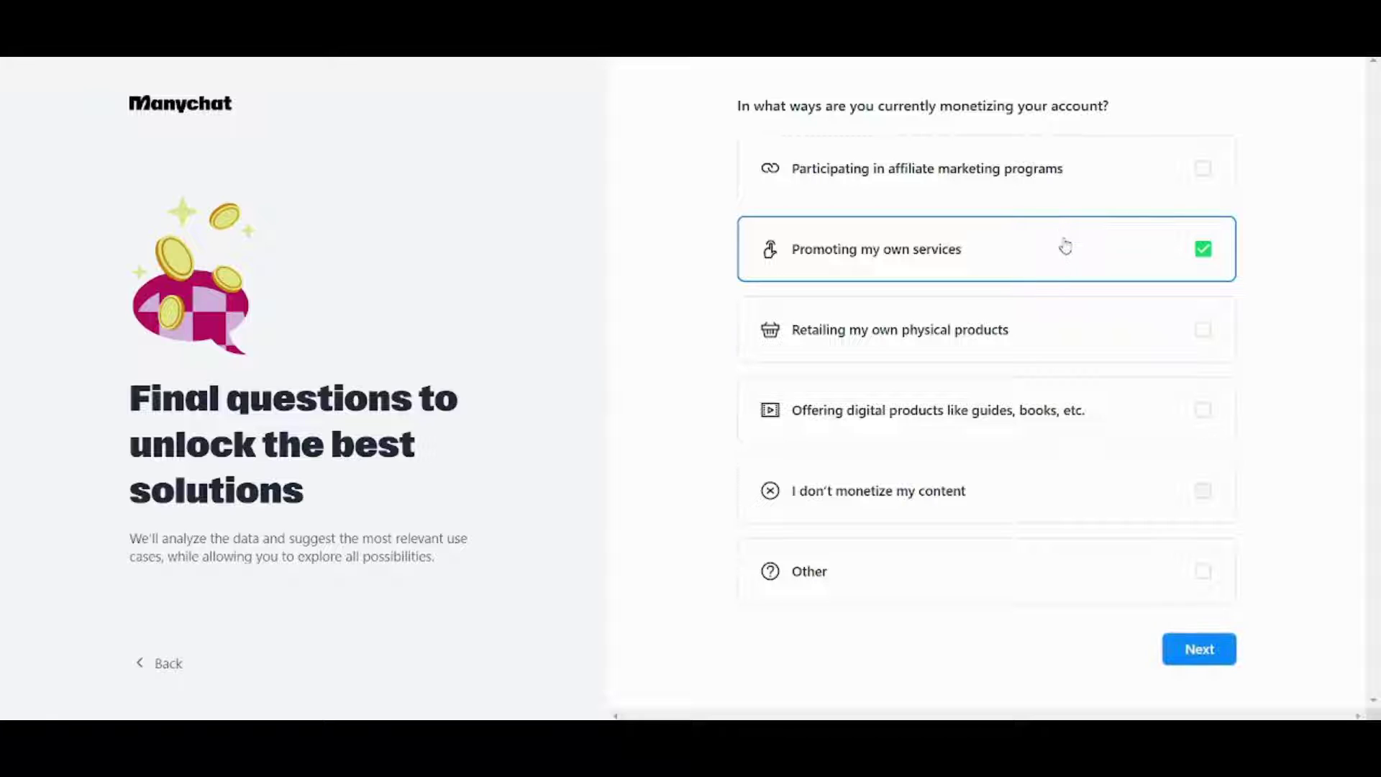
{"action": "left_click", "coordinate": [1189, 649]}
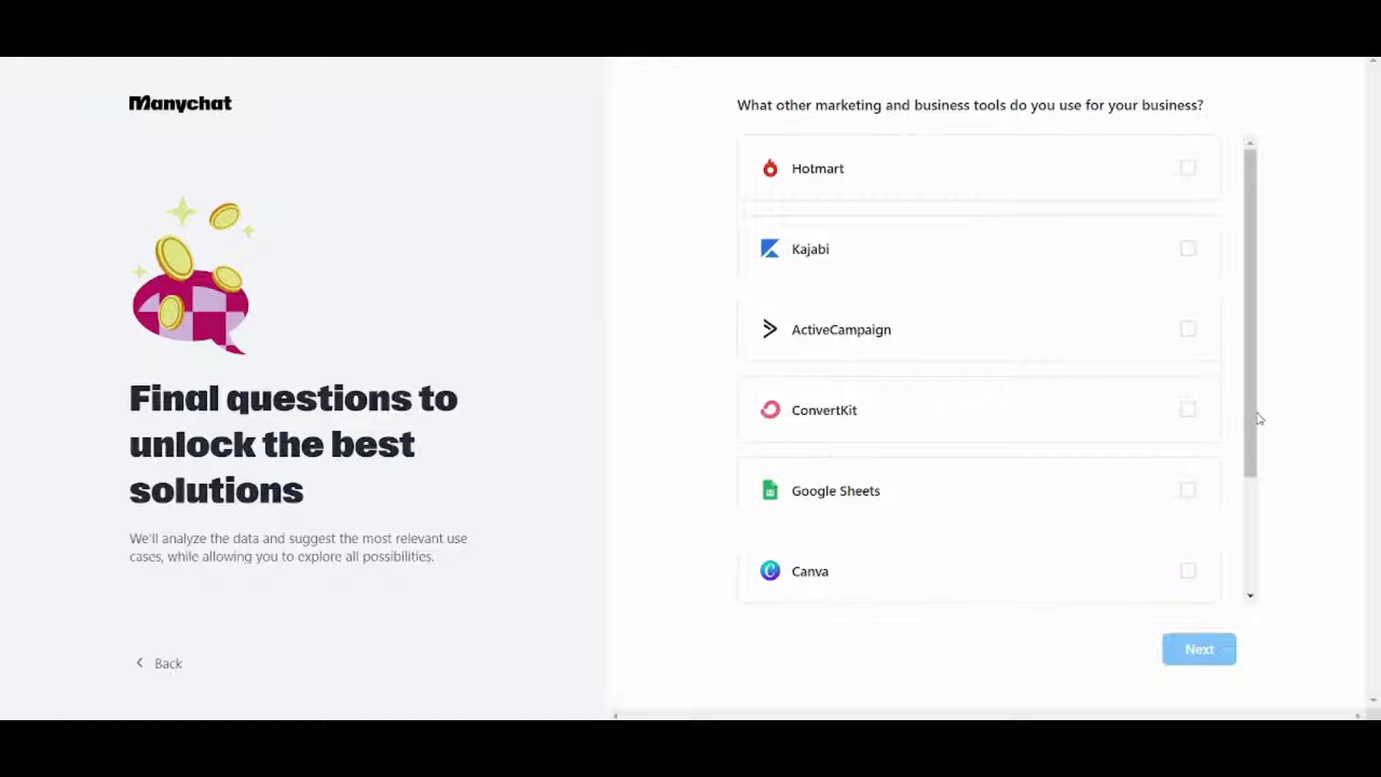
{"action": "left_click_drag", "start_coordinate": [1255, 416], "coordinate": [1241, 582]}
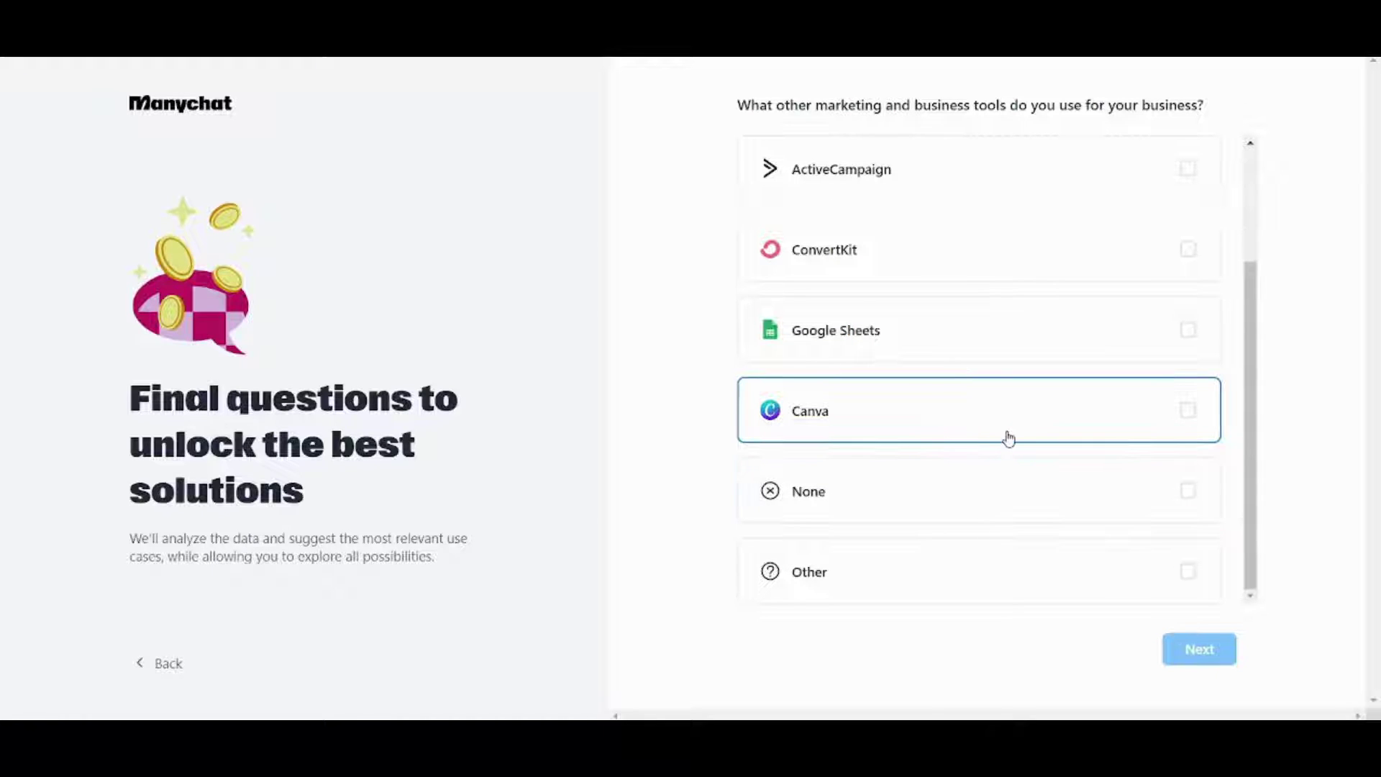
{"action": "left_click", "coordinate": [1074, 482]}
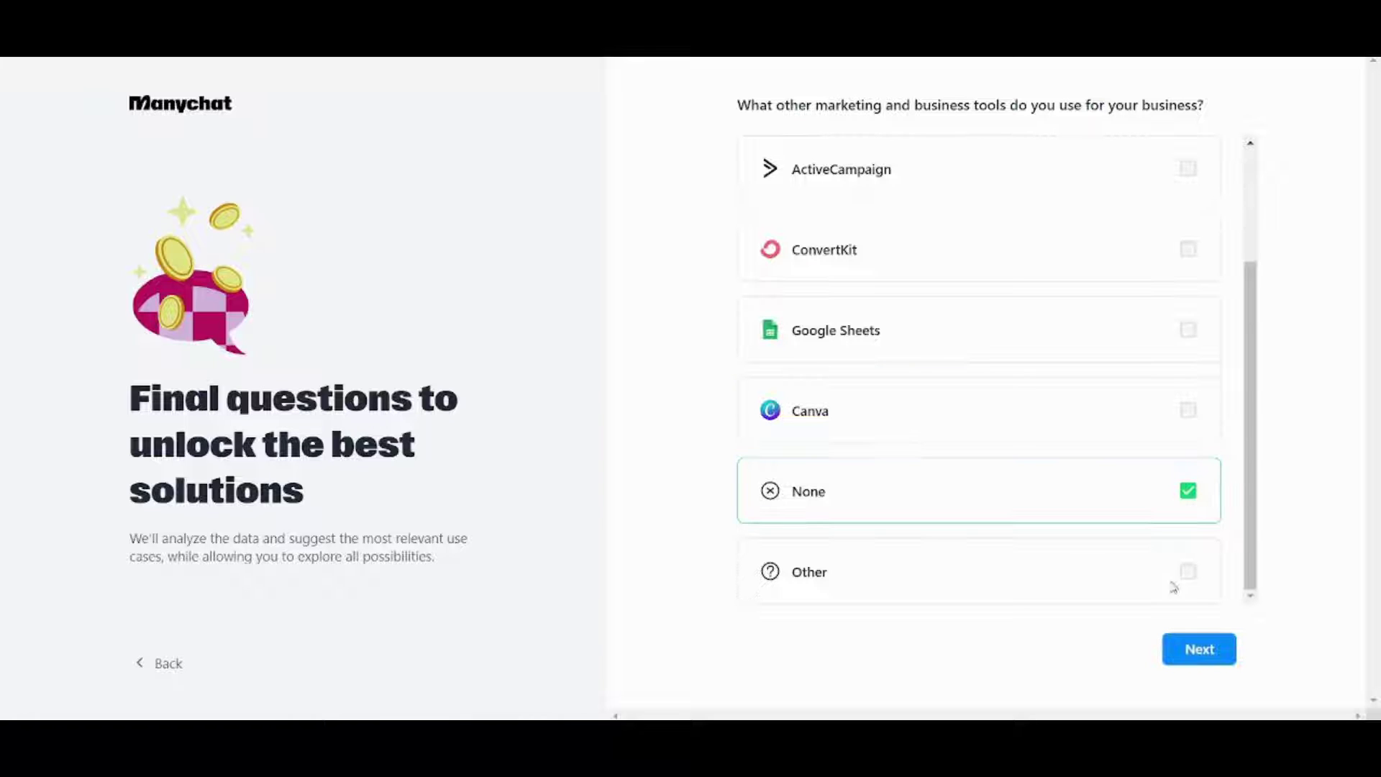
{"action": "left_click", "coordinate": [1199, 649]}
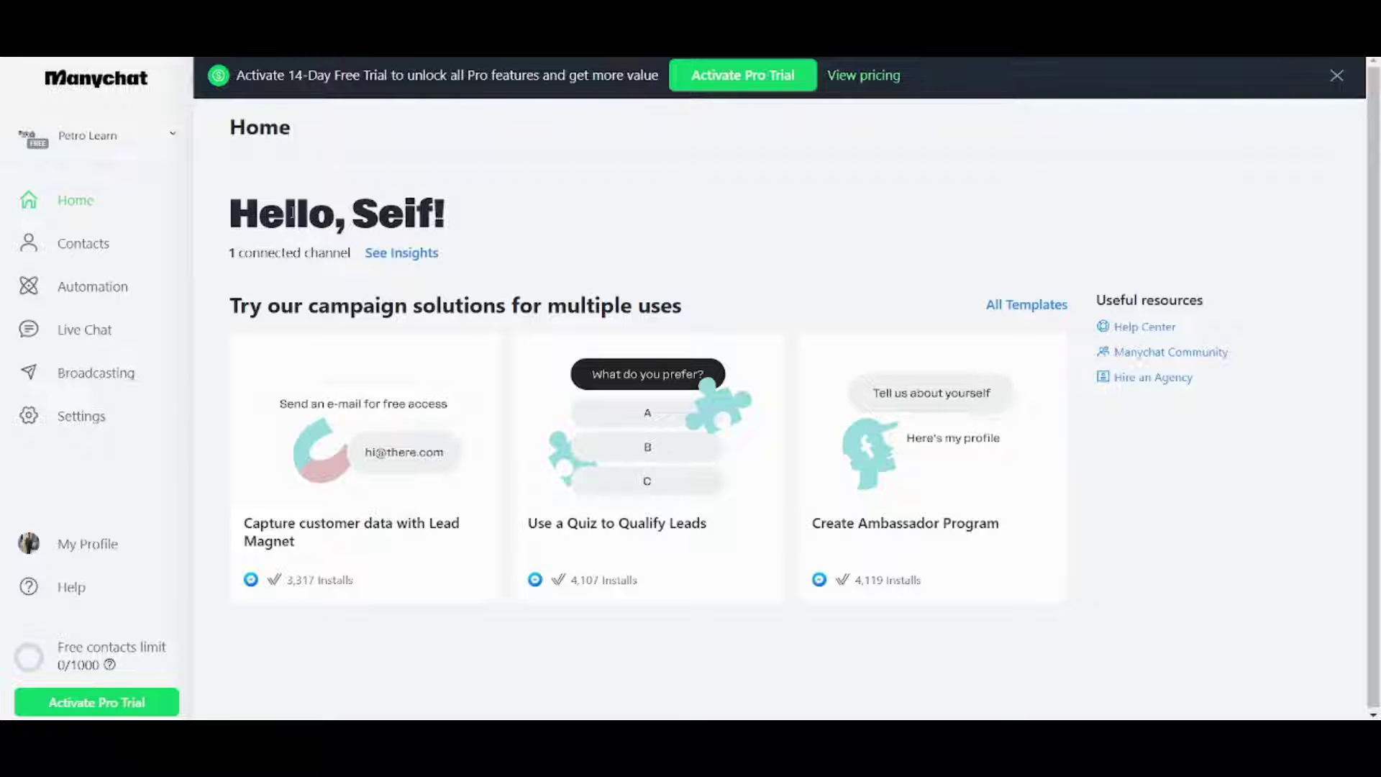
- Go from the Home dashboard to the empty My Automations list
{"action": "left_click", "coordinate": [93, 291]}
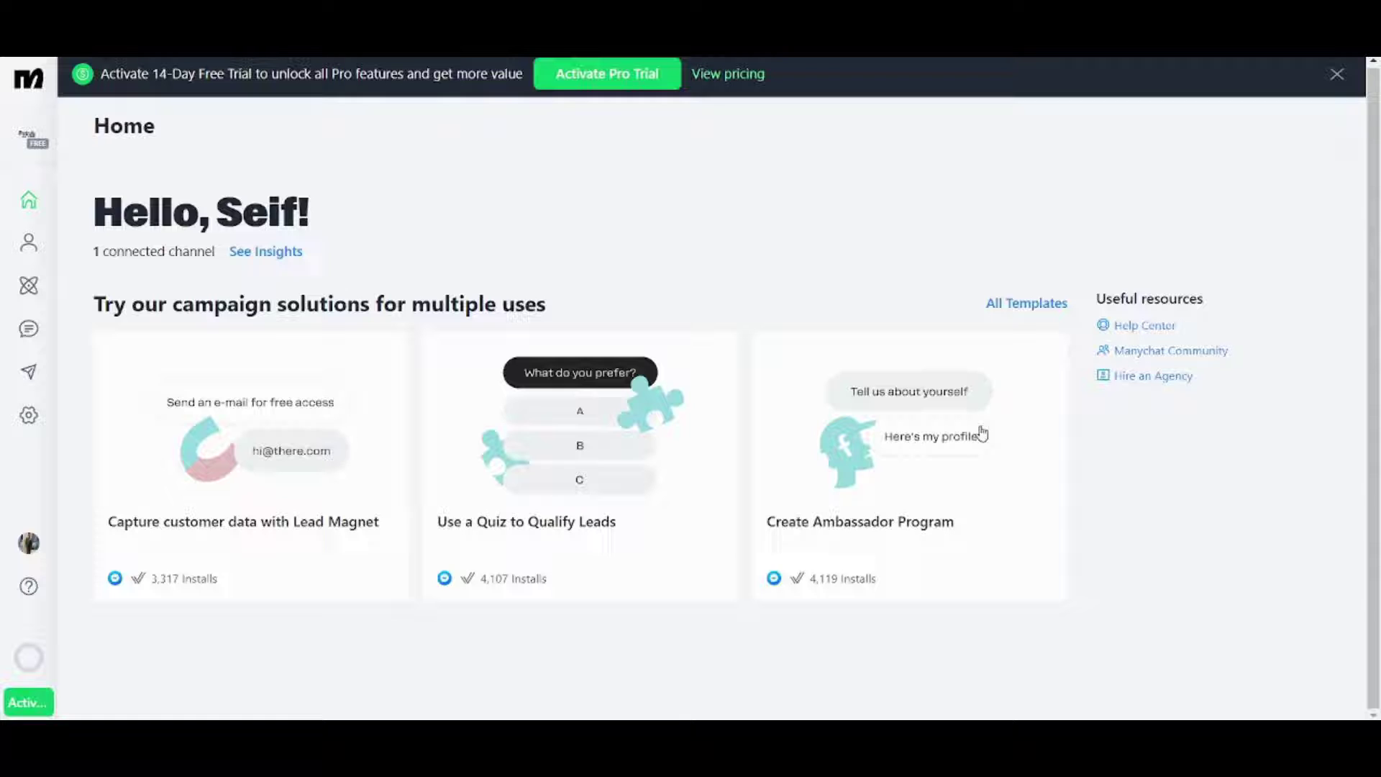
{"action": "left_click", "coordinate": [28, 295]}
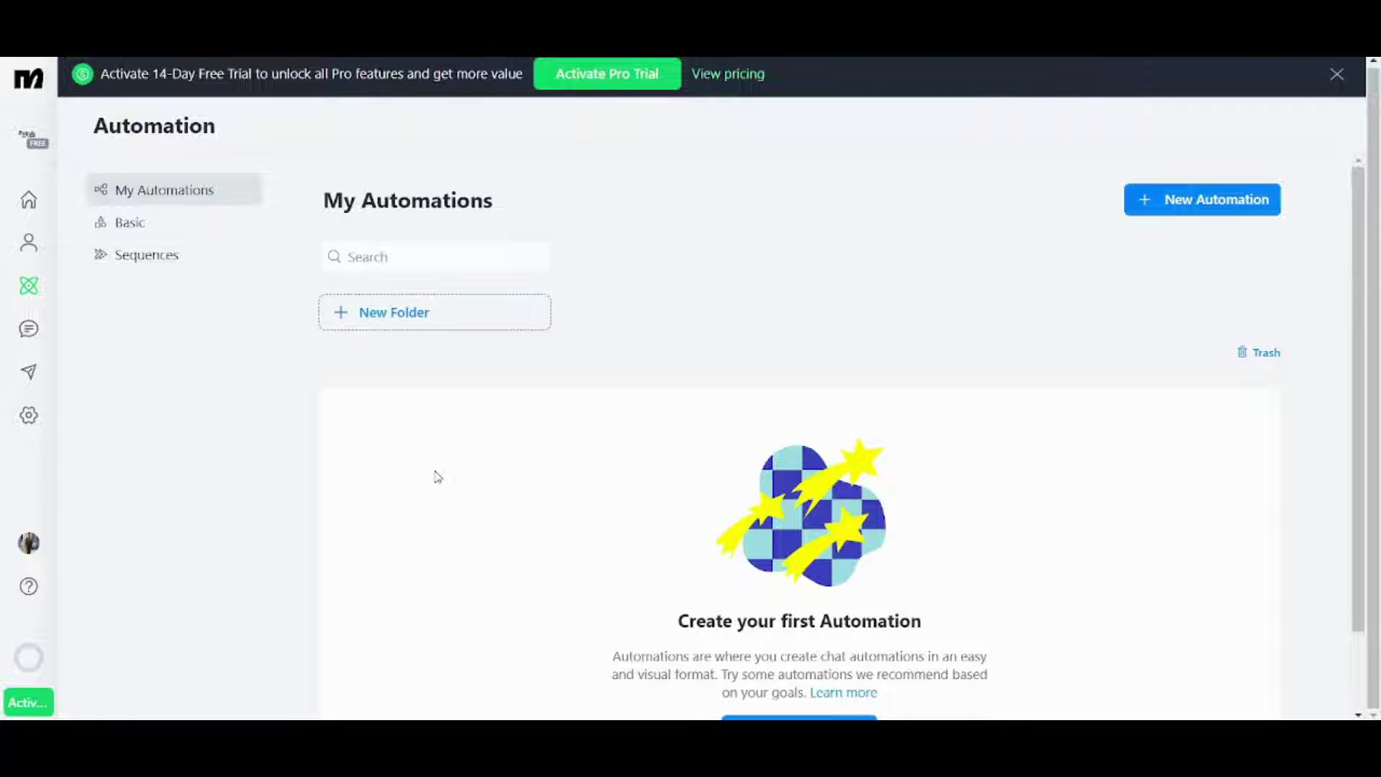
{"action": "left_click", "coordinate": [1179, 214]}
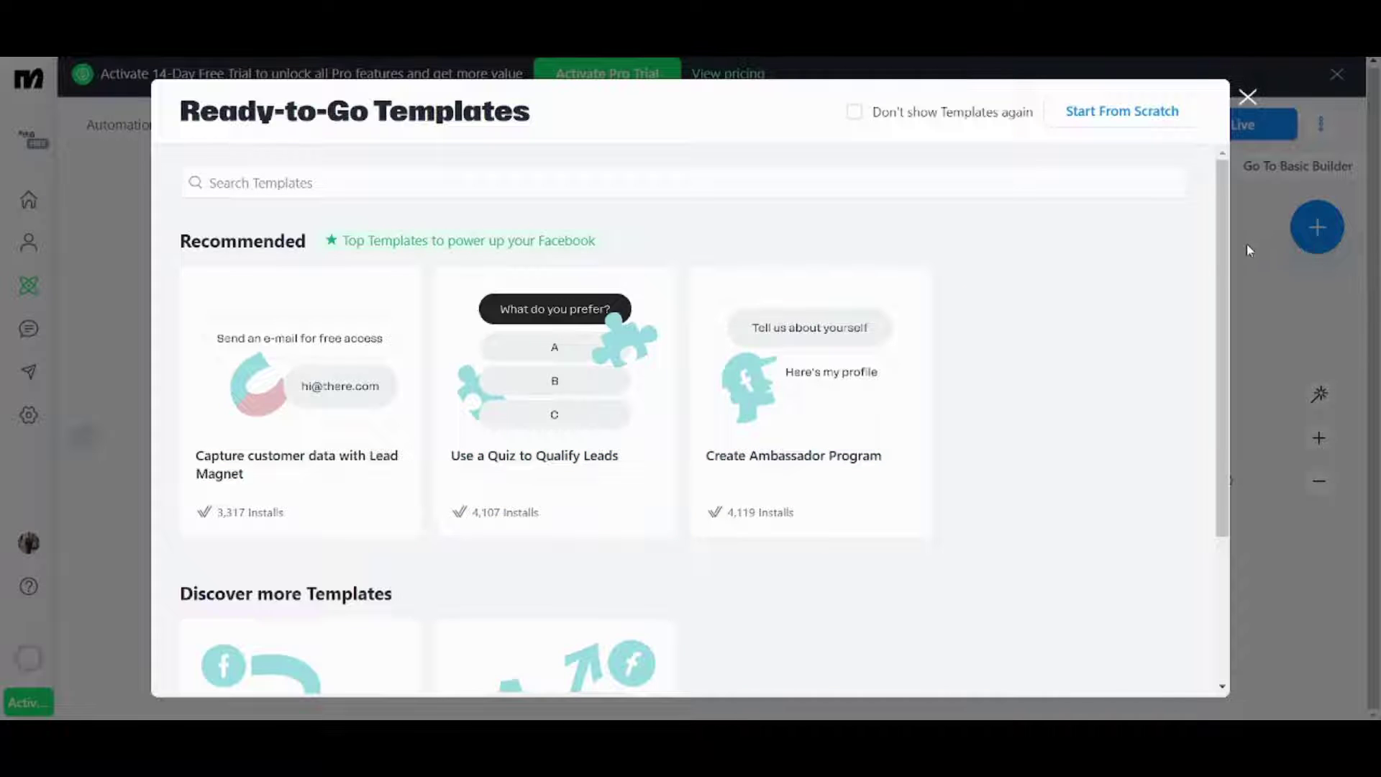
{"action": "scroll", "coordinate": [1224, 268], "scroll_direction": "down", "scroll_amount": 2}
{"action": "scroll", "coordinate": [1202, 296], "scroll_direction": "up", "scroll_amount": 2}
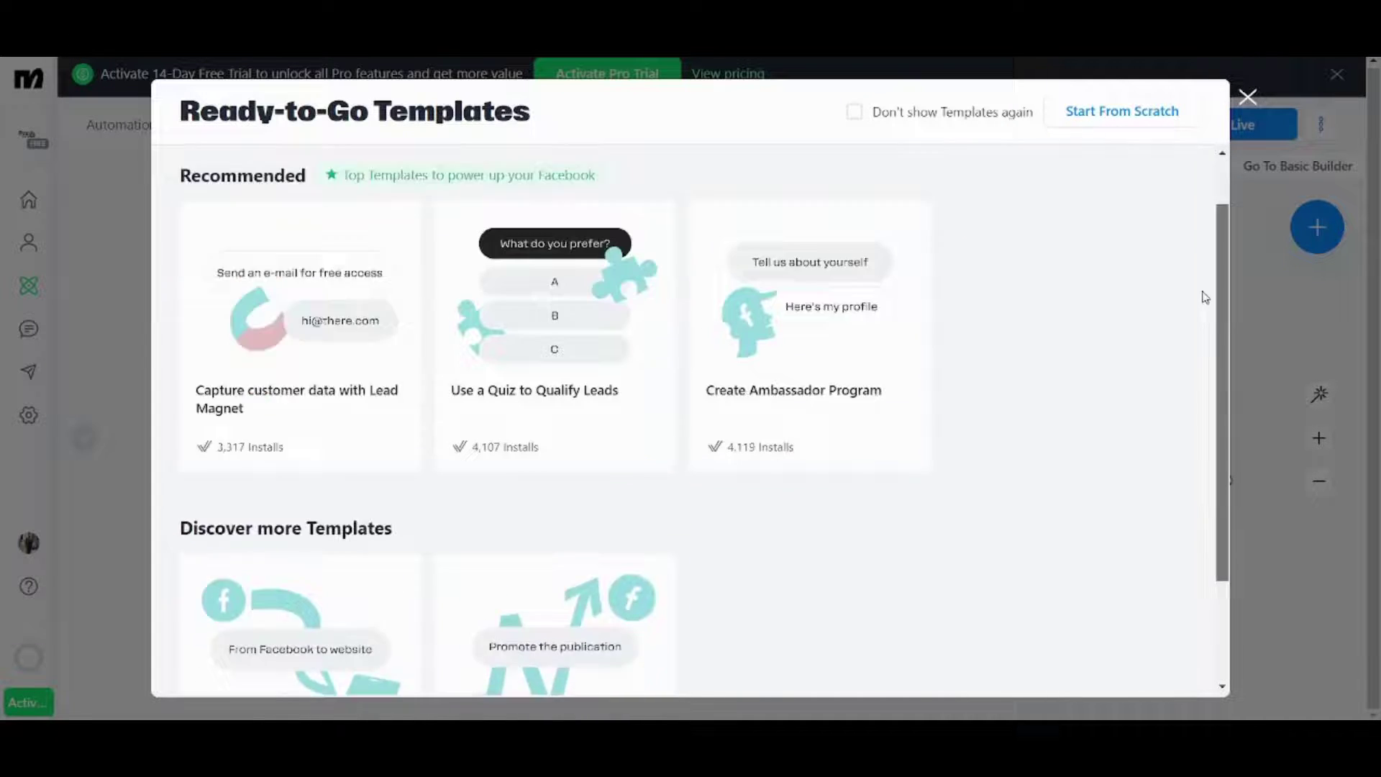
{"action": "scroll", "coordinate": [1185, 253], "scroll_direction": "down", "scroll_amount": 3}
{"action": "scroll", "coordinate": [1200, 247], "scroll_direction": "up", "scroll_amount": 3}
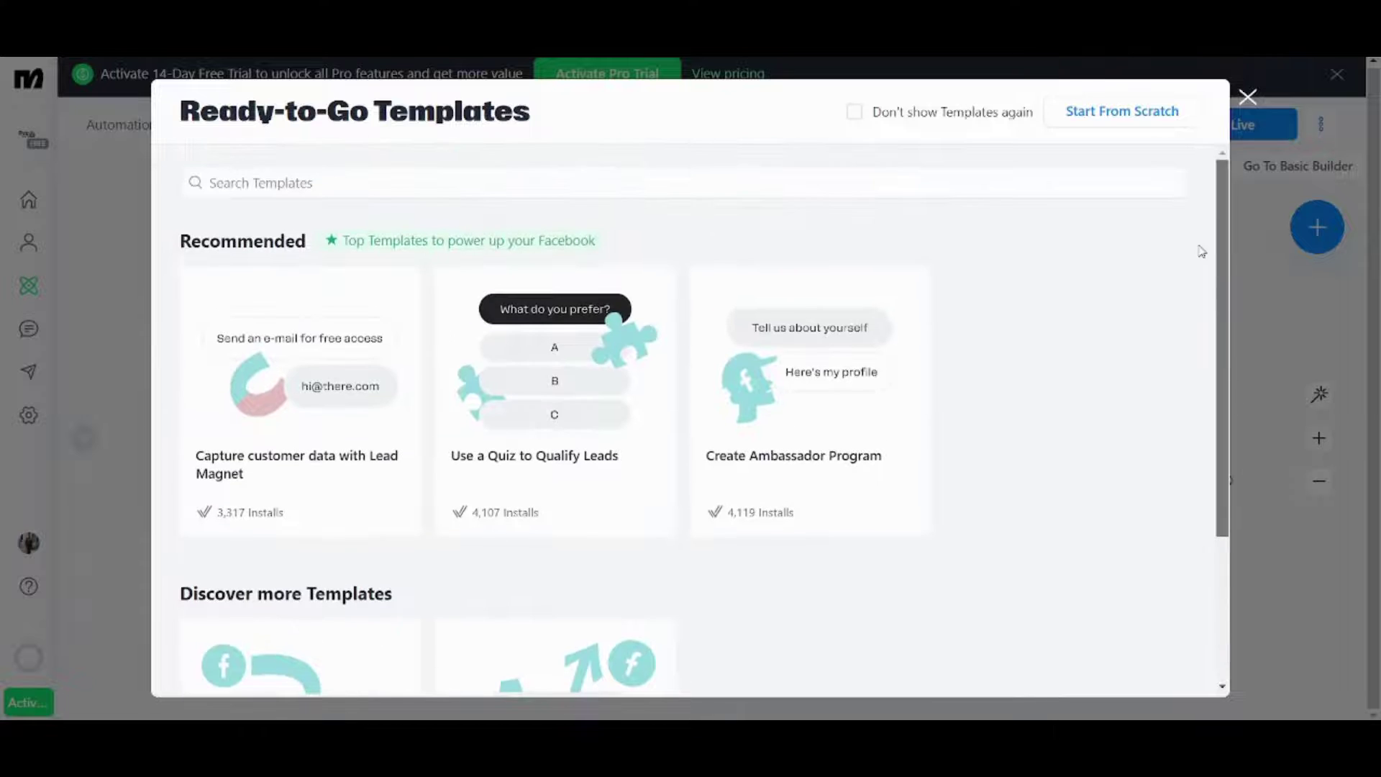
{"action": "left_click", "coordinate": [420, 182]}
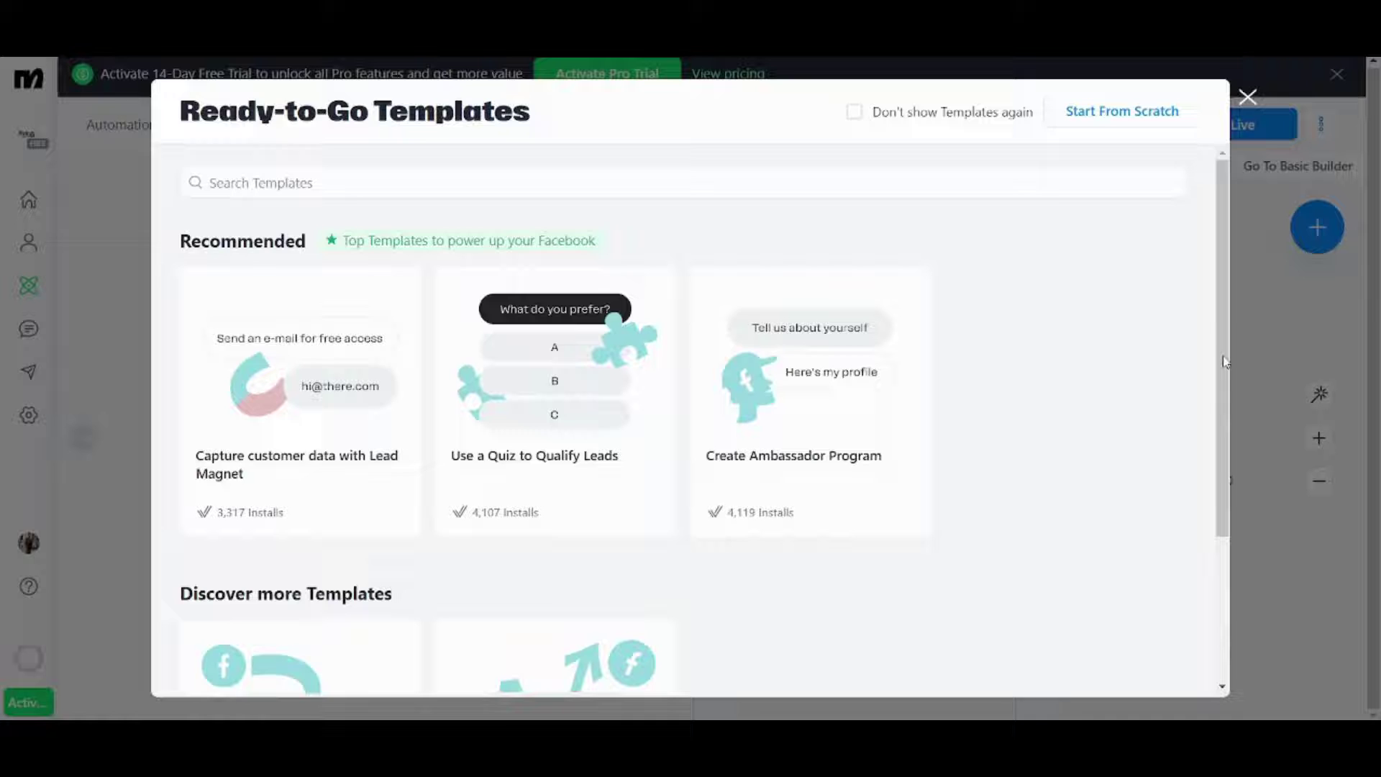
{"action": "left_click_drag", "start_coordinate": [1227, 364], "coordinate": [1233, 421]}
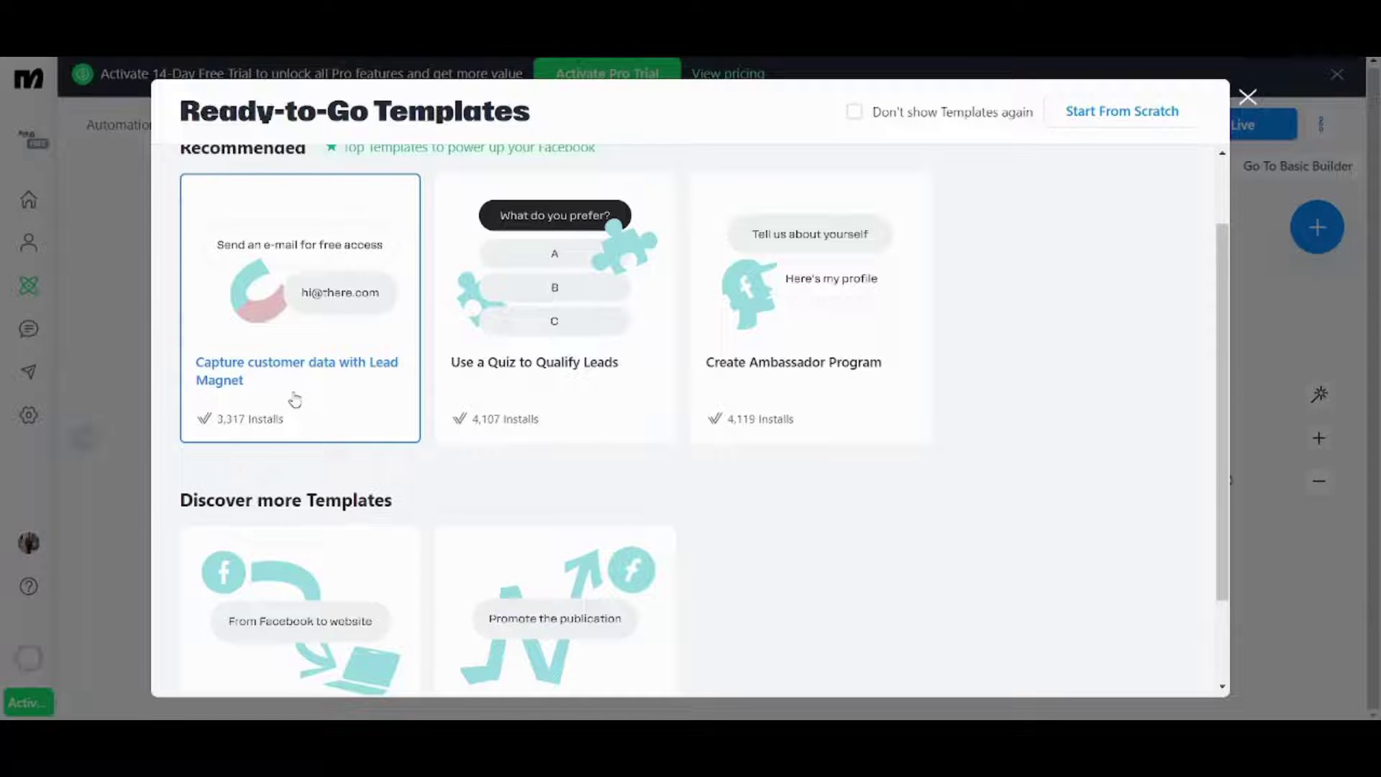
- Open the 'Capture customer data with Lead Magnet' template and reply Let's Rock in its preview
{"action": "left_click", "coordinate": [263, 317]}
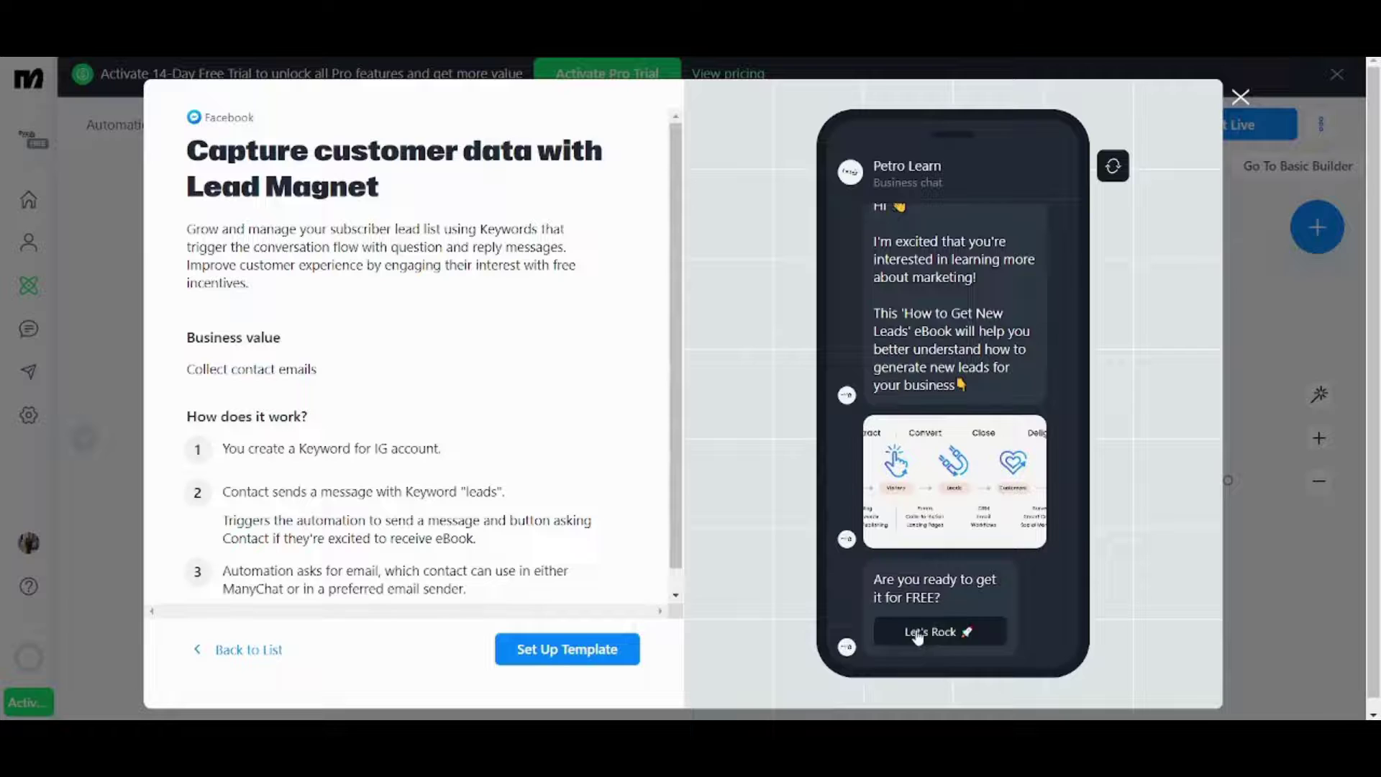
{"action": "left_click", "coordinate": [918, 633]}
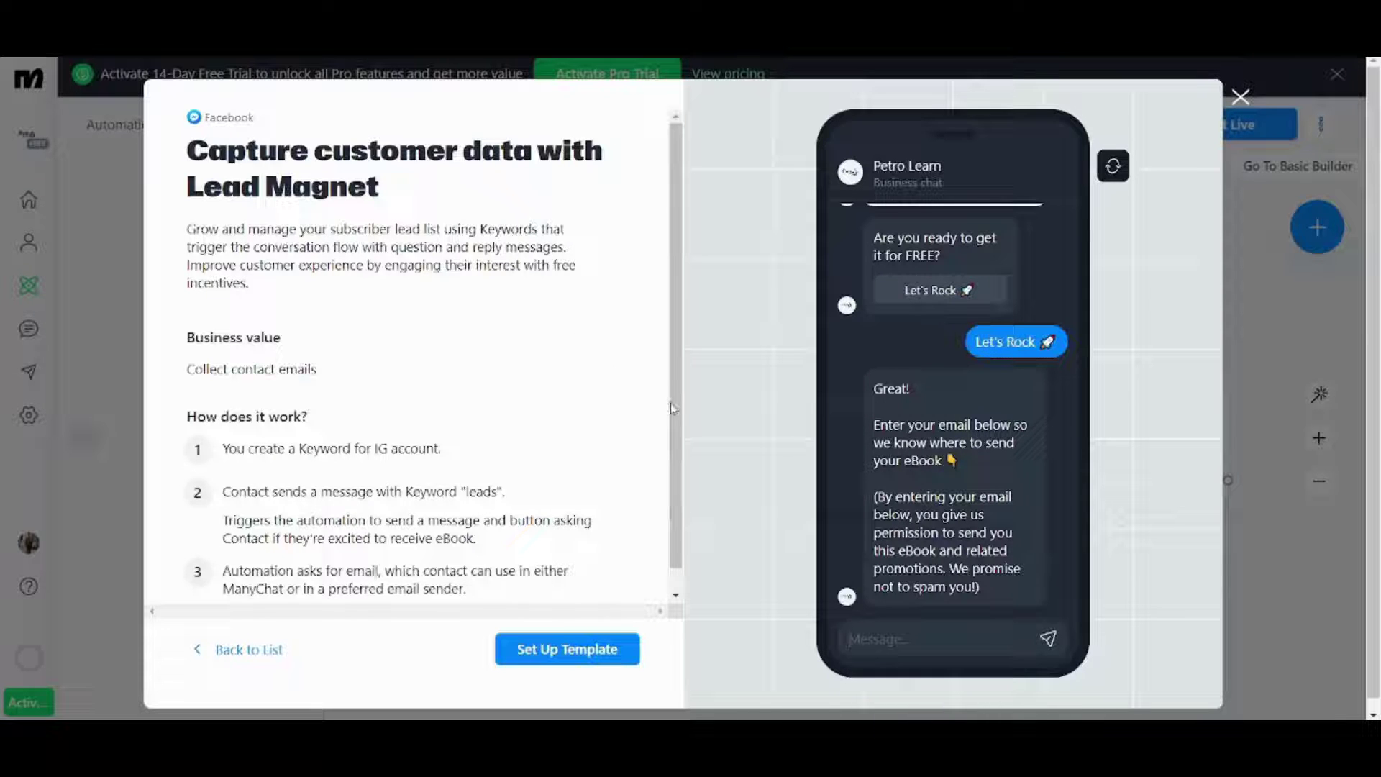
{"action": "left_click_drag", "start_coordinate": [670, 408], "coordinate": [678, 428]}
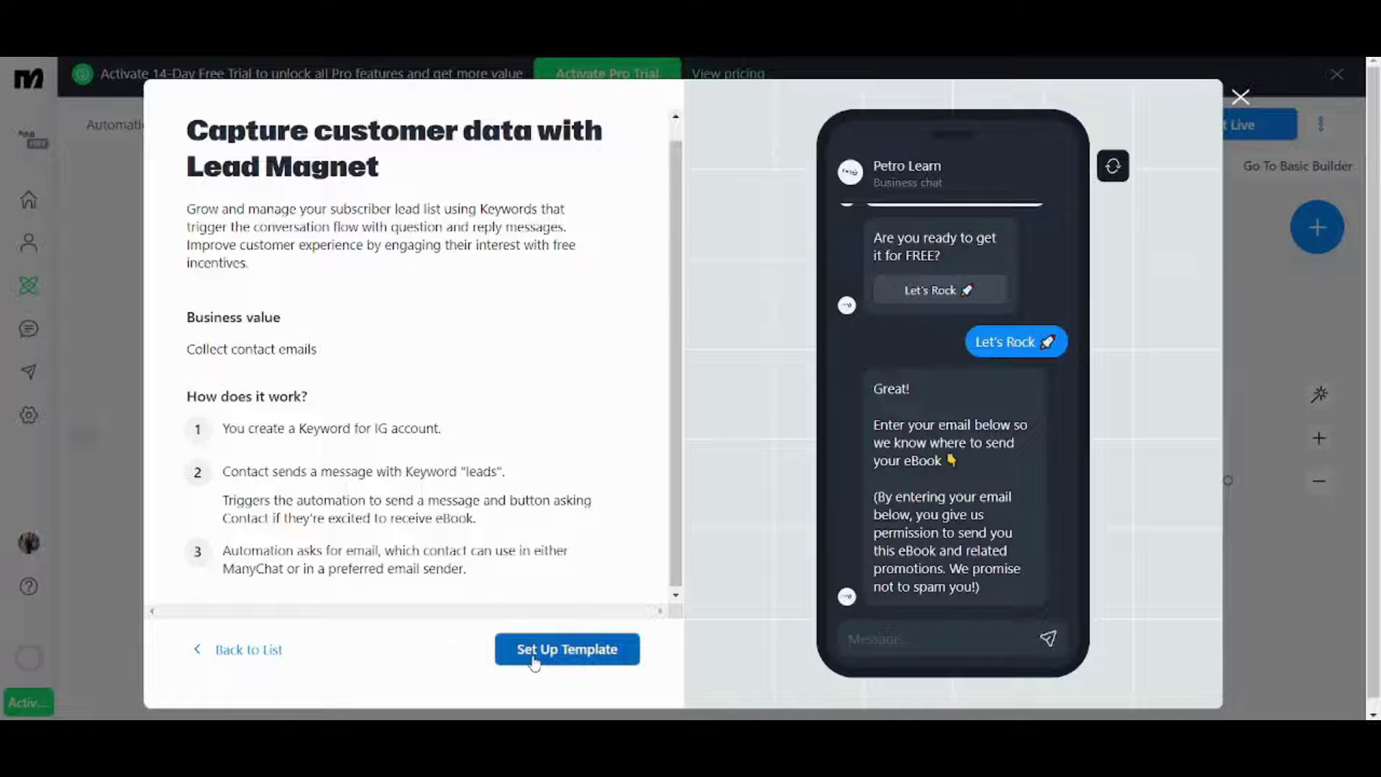
- Set up the Lead Magnet template and zoom in on its 'leads' keyword trigger
{"action": "left_click", "coordinate": [561, 651]}
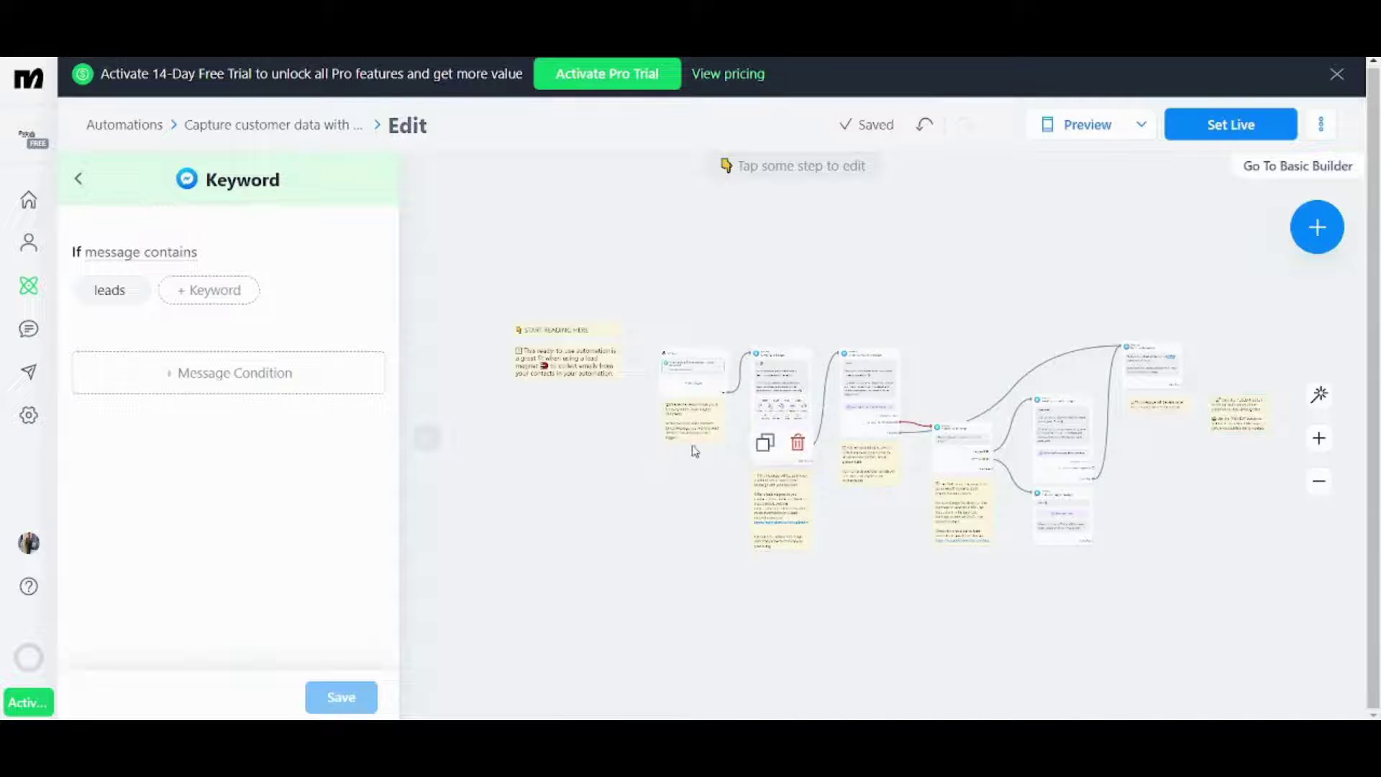
{"action": "left_click", "coordinate": [1320, 438]}
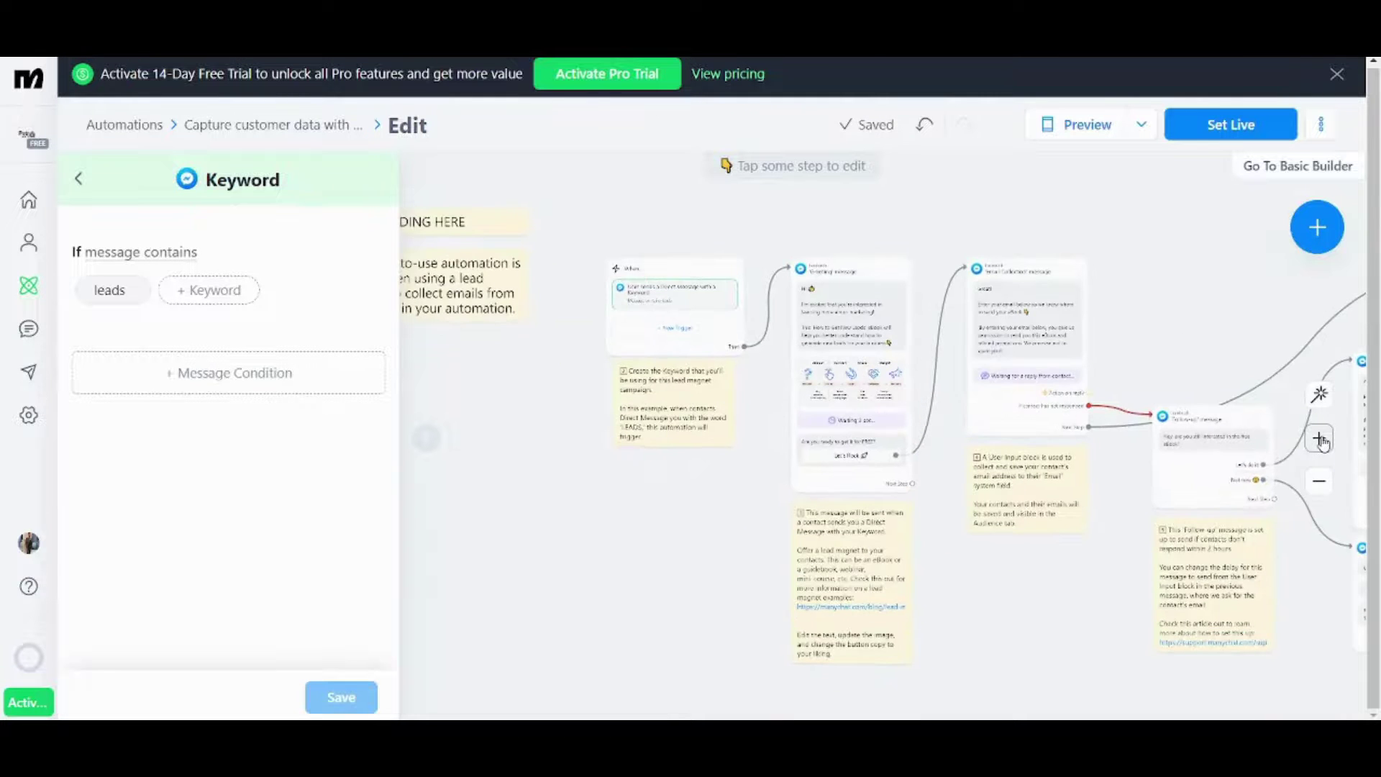
{"action": "left_click", "coordinate": [1320, 438]}
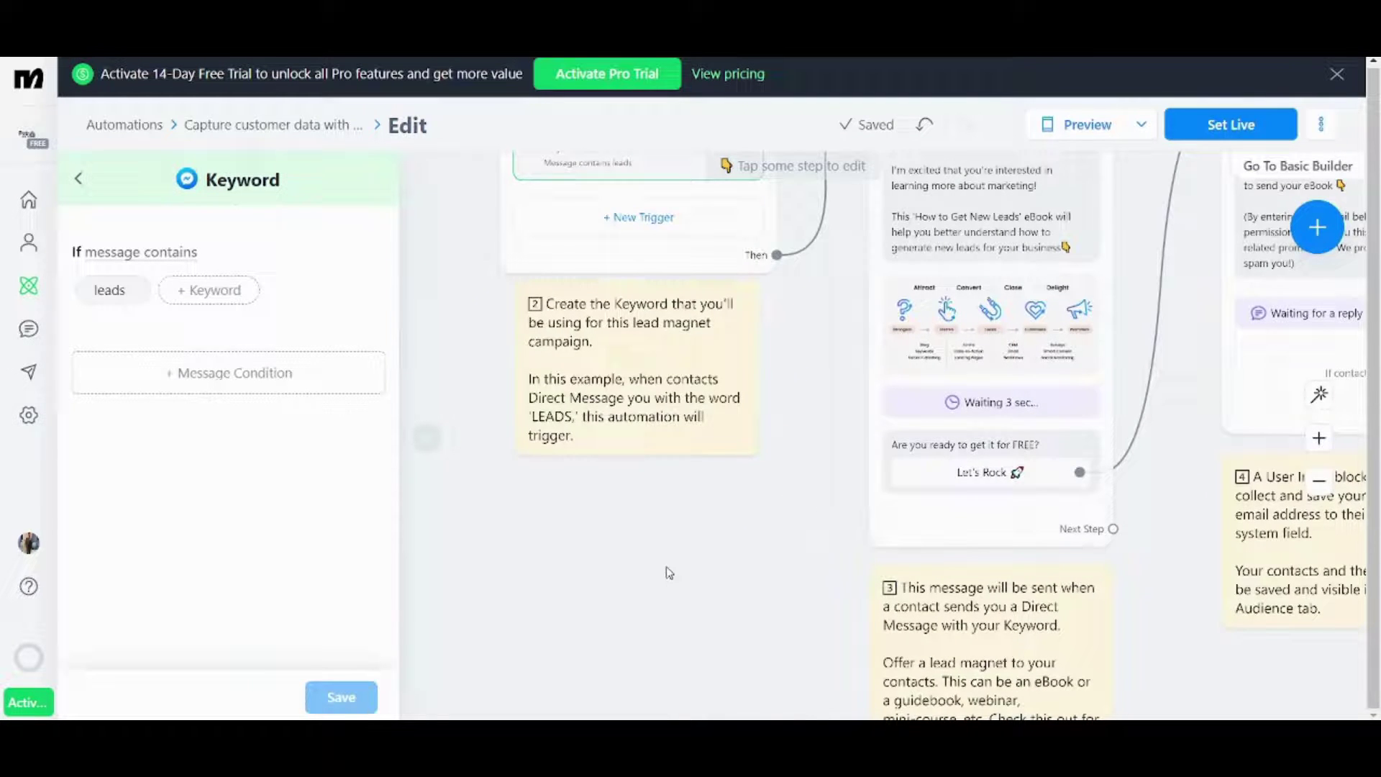
{"action": "left_click_drag", "start_coordinate": [666, 571], "coordinate": [705, 693]}
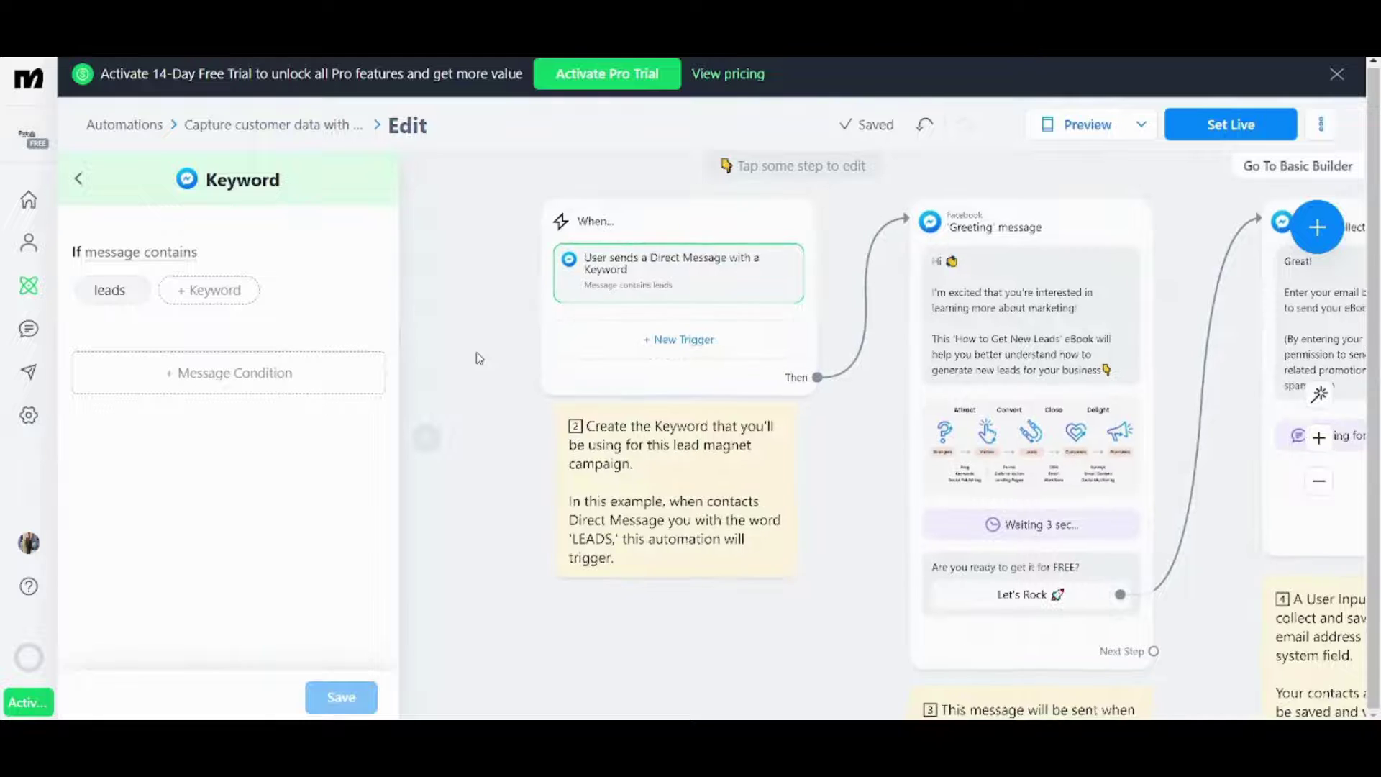
{"action": "left_click_drag", "start_coordinate": [478, 358], "coordinate": [569, 400]}
- Open the trigger step's settings and inspect the START READING HERE notes and Greeting message
{"action": "left_click", "coordinate": [764, 280]}
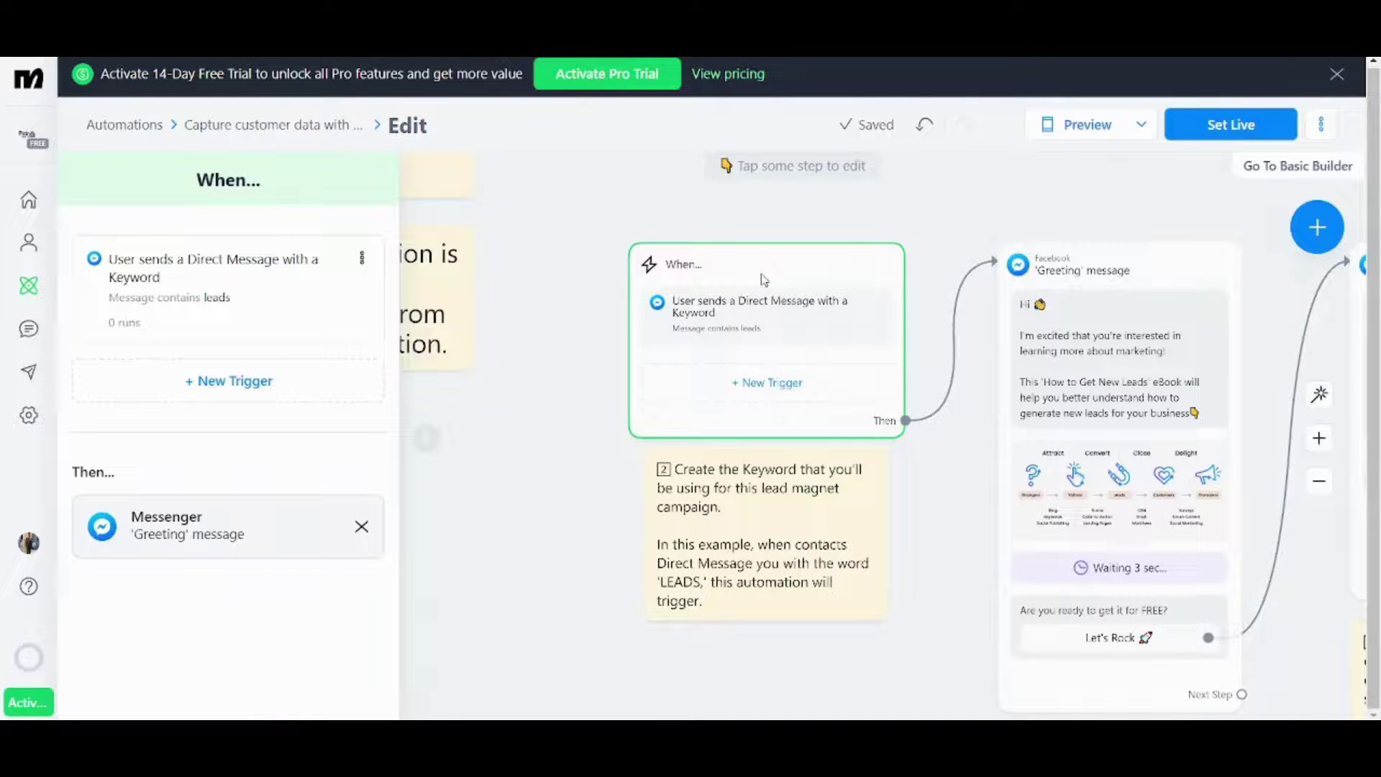
{"action": "left_click_drag", "start_coordinate": [493, 281], "coordinate": [650, 273]}
{"action": "left_click_drag", "start_coordinate": [648, 345], "coordinate": [552, 385]}
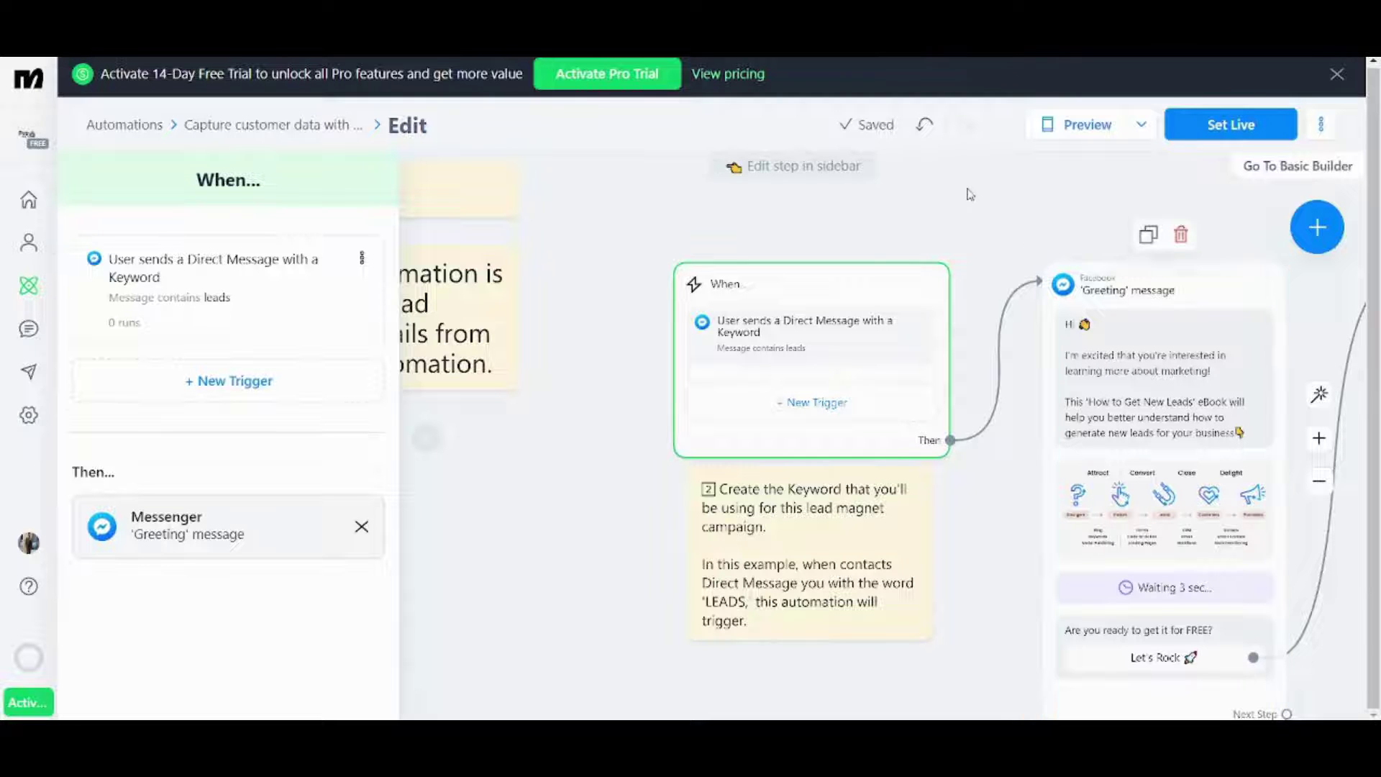
{"action": "scroll", "coordinate": [968, 213], "scroll_direction": "right", "scroll_amount": 3}
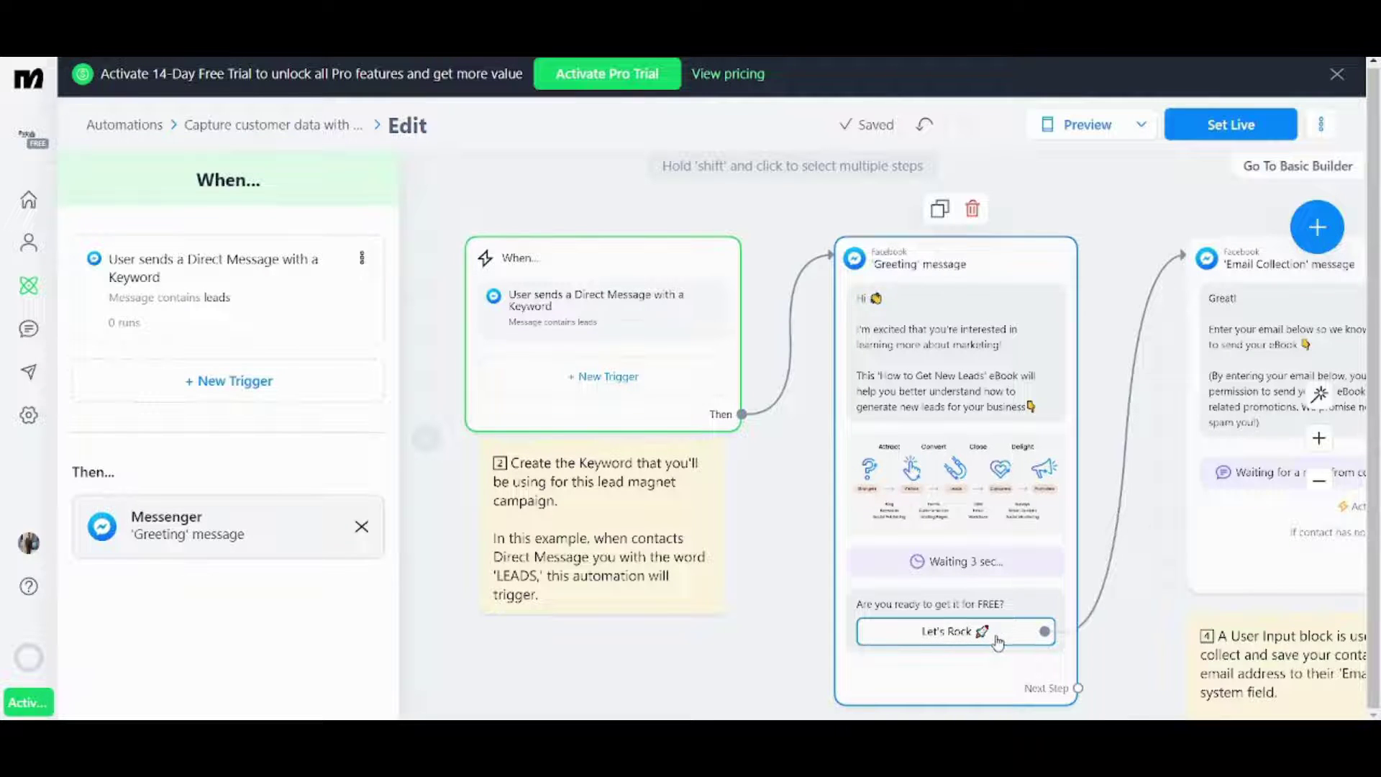
{"action": "left_click", "coordinate": [1115, 608]}
{"action": "scroll", "coordinate": [1134, 597], "scroll_direction": "right", "scroll_amount": 5}
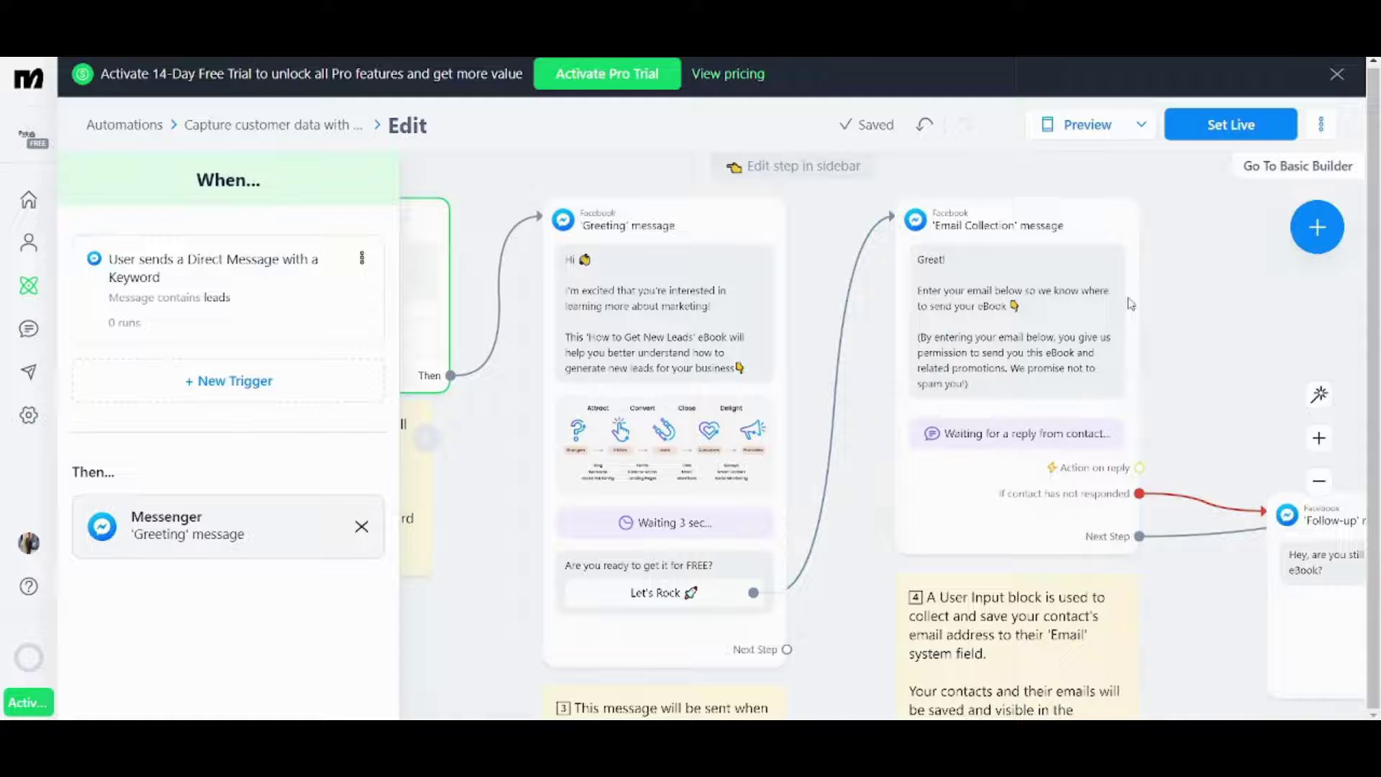
- Select the Email Collection message and follow its branch to Email confirmation
{"action": "left_click", "coordinate": [1009, 270]}
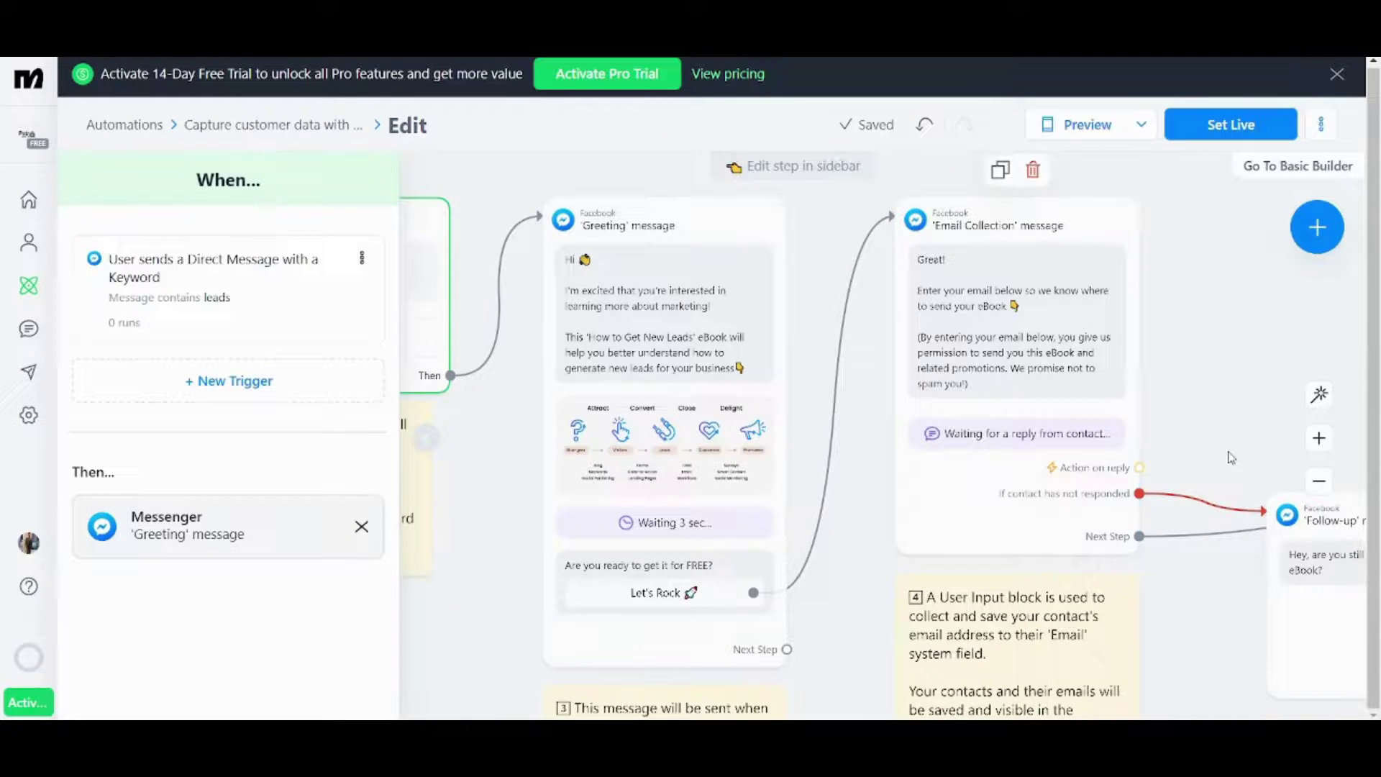
{"action": "scroll", "coordinate": [1117, 513], "scroll_direction": "right", "scroll_amount": 5}
{"action": "scroll", "coordinate": [1118, 513], "scroll_direction": "down", "scroll_amount": 1}
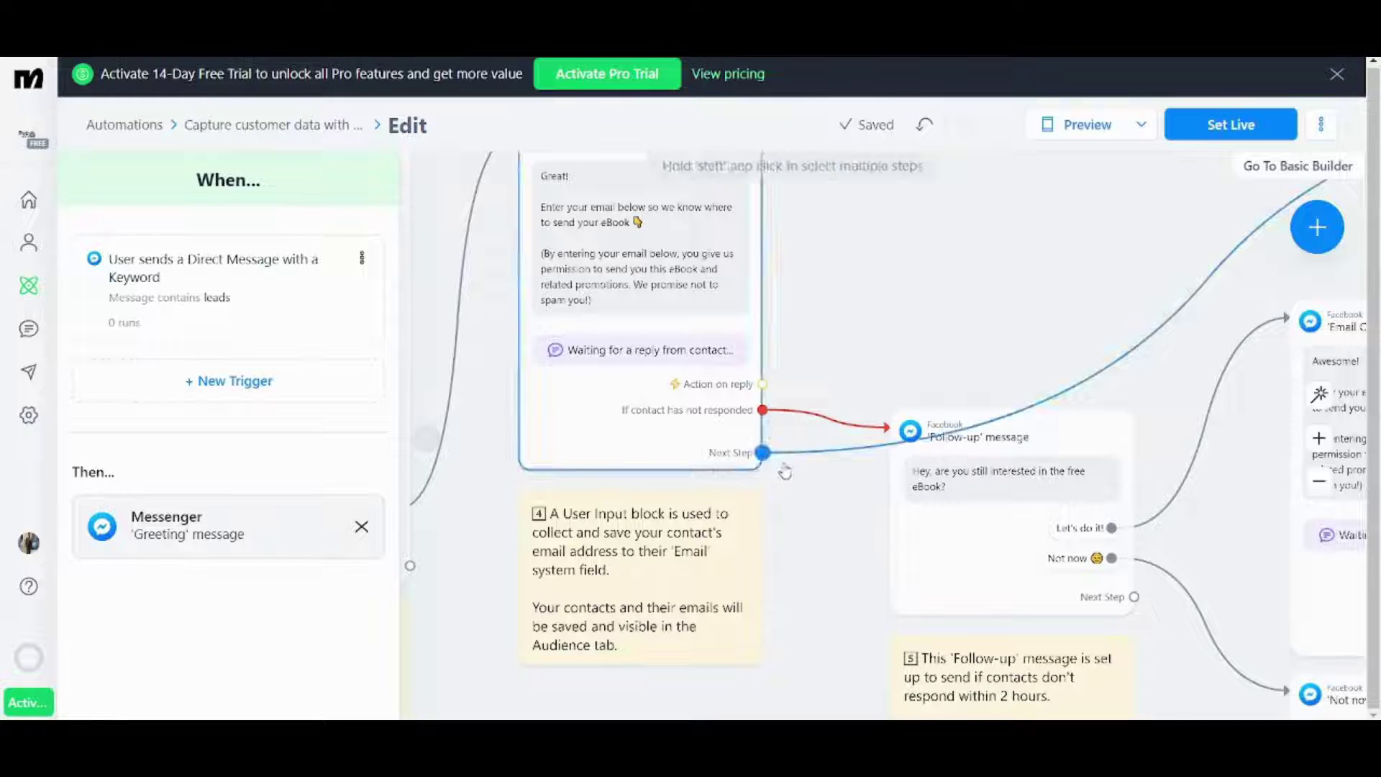
{"action": "left_click_drag", "start_coordinate": [1070, 272], "coordinate": [1037, 300]}
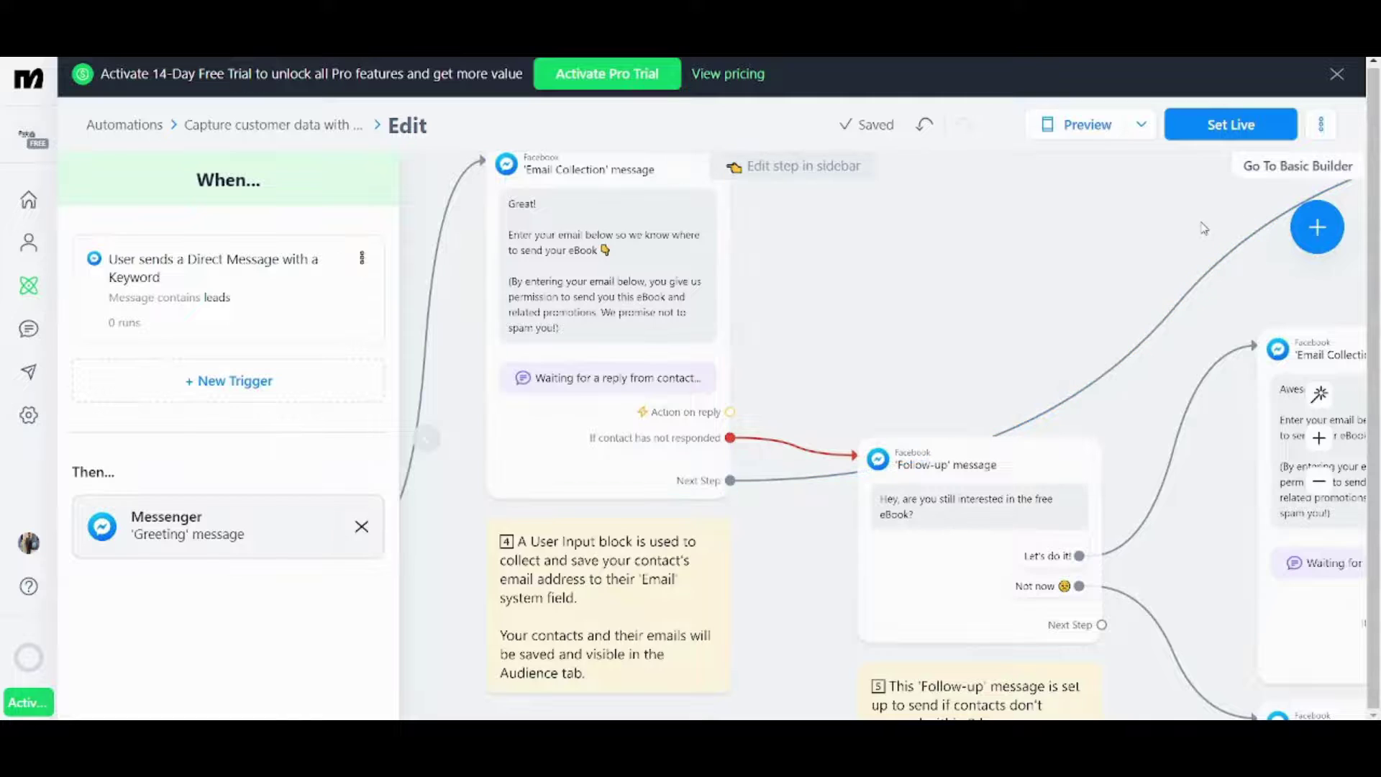
{"action": "left_click_drag", "start_coordinate": [1202, 225], "coordinate": [762, 487]}
{"action": "left_click_drag", "start_coordinate": [916, 545], "coordinate": [719, 474]}
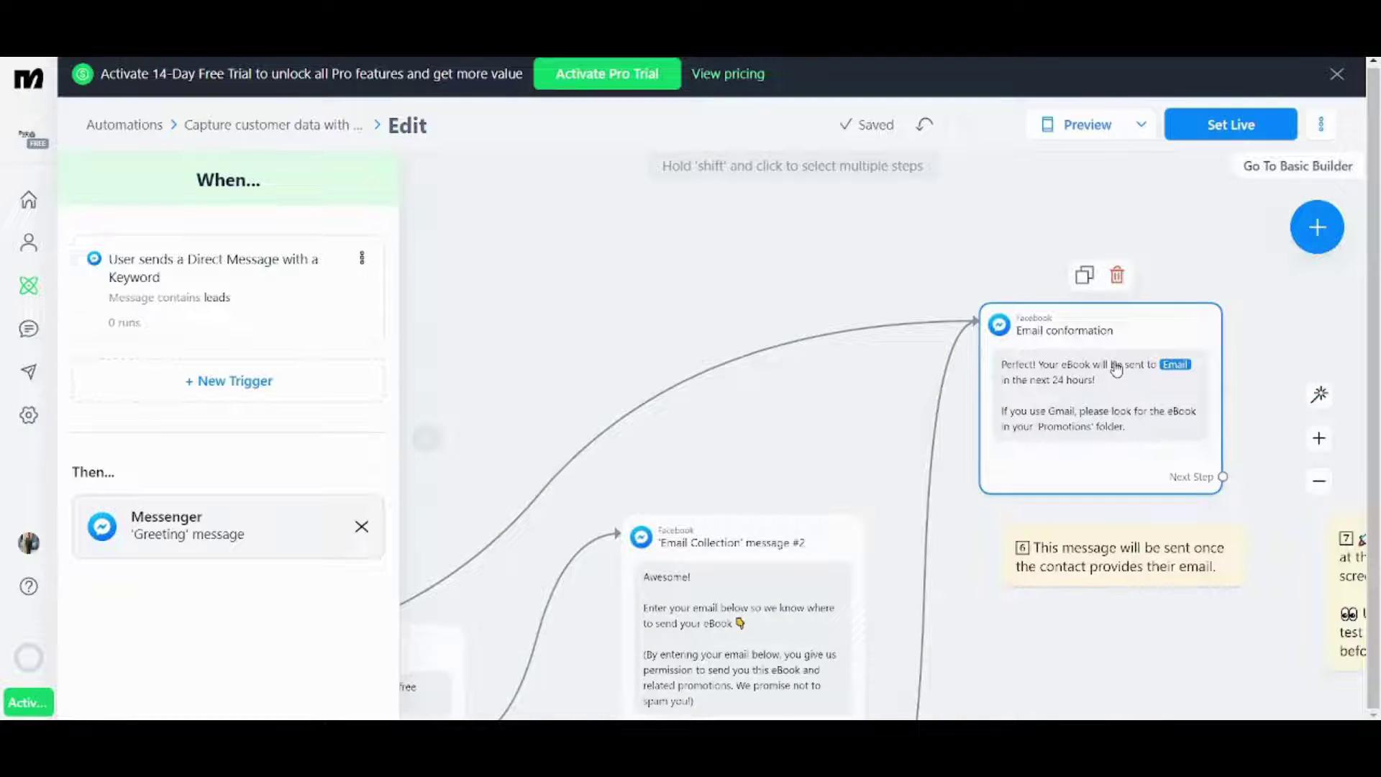
{"action": "left_click_drag", "start_coordinate": [727, 432], "coordinate": [646, 411]}
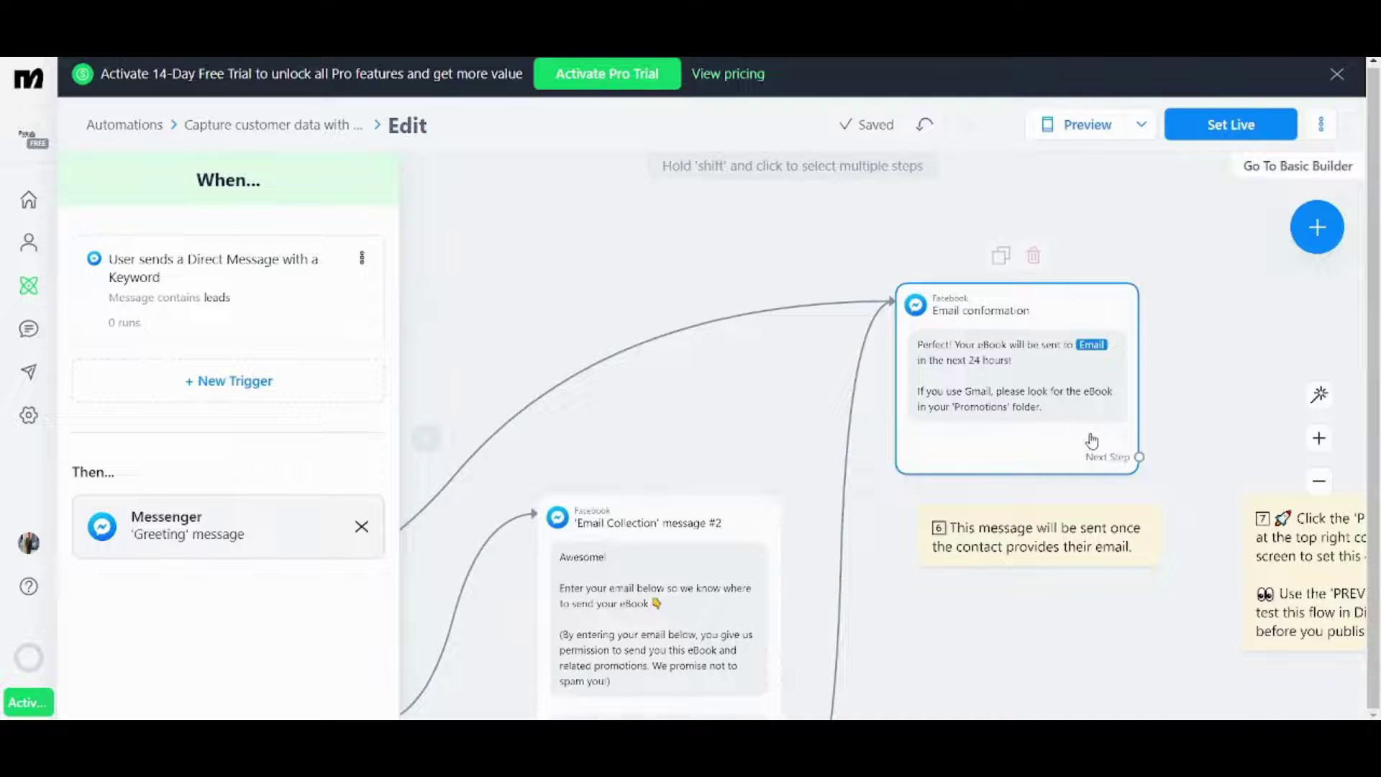
- Pan across the canvas to review the Follow-up, Not now and Email confirmation messages
{"action": "scroll", "coordinate": [712, 404], "scroll_direction": "left", "scroll_amount": 8}
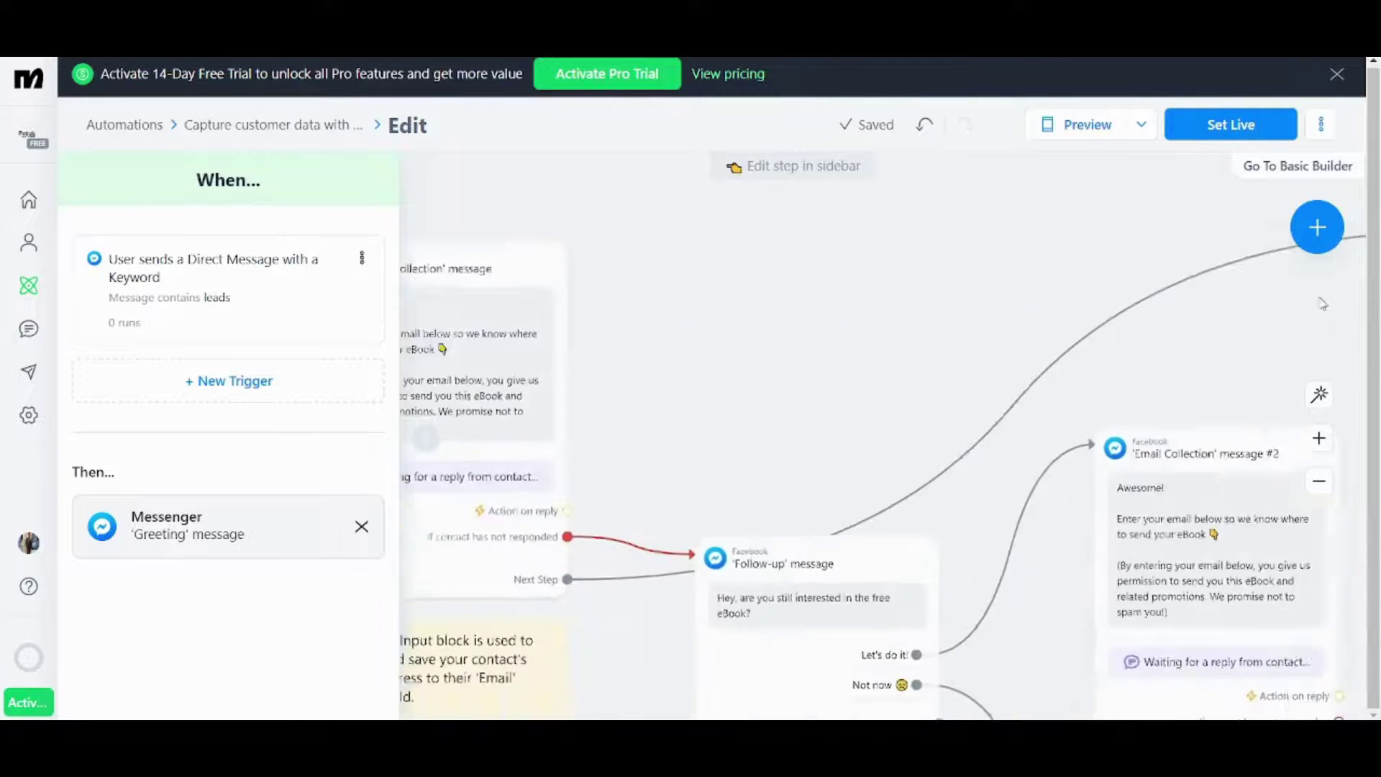
{"action": "scroll", "coordinate": [712, 404], "scroll_direction": "down", "scroll_amount": 4}
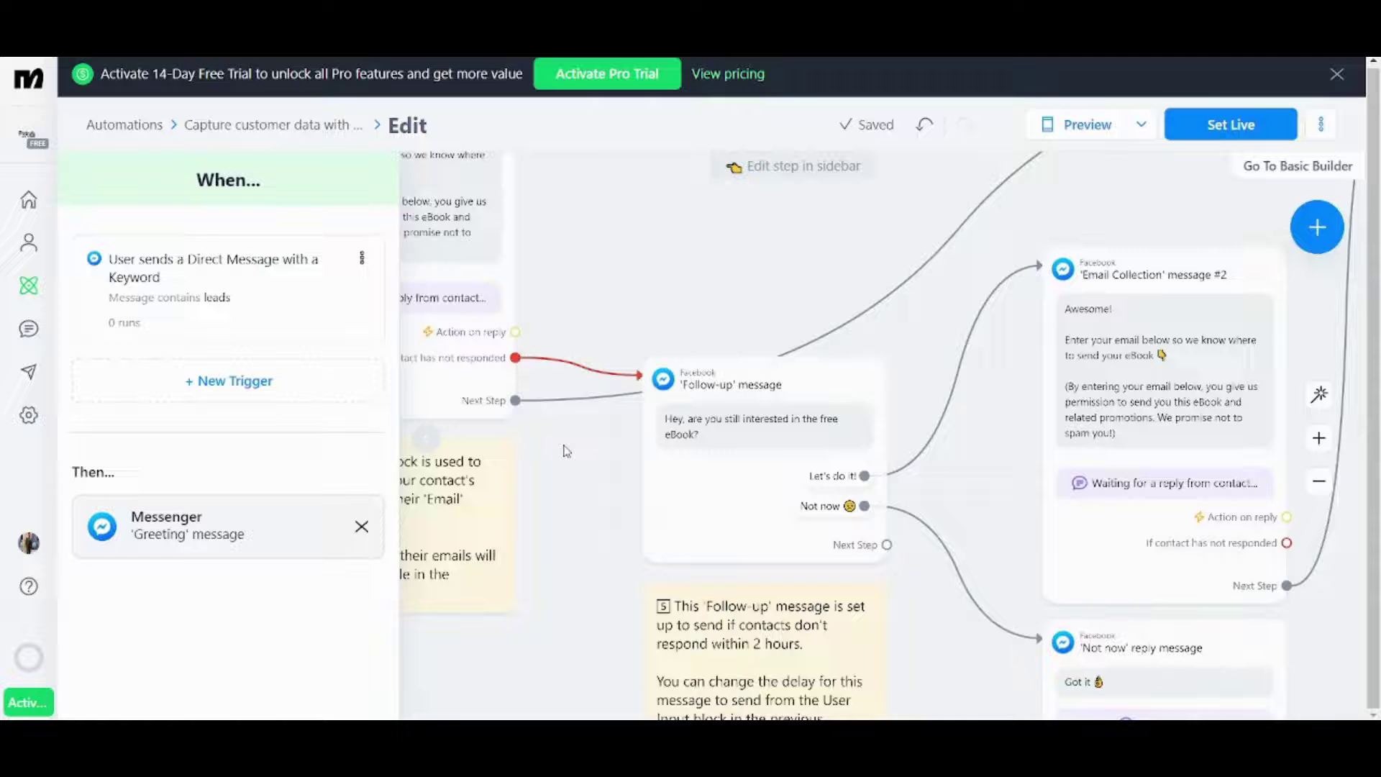
{"action": "scroll", "coordinate": [614, 453], "scroll_direction": "left", "scroll_amount": 2}
{"action": "scroll", "coordinate": [638, 410], "scroll_direction": "down", "scroll_amount": 1}
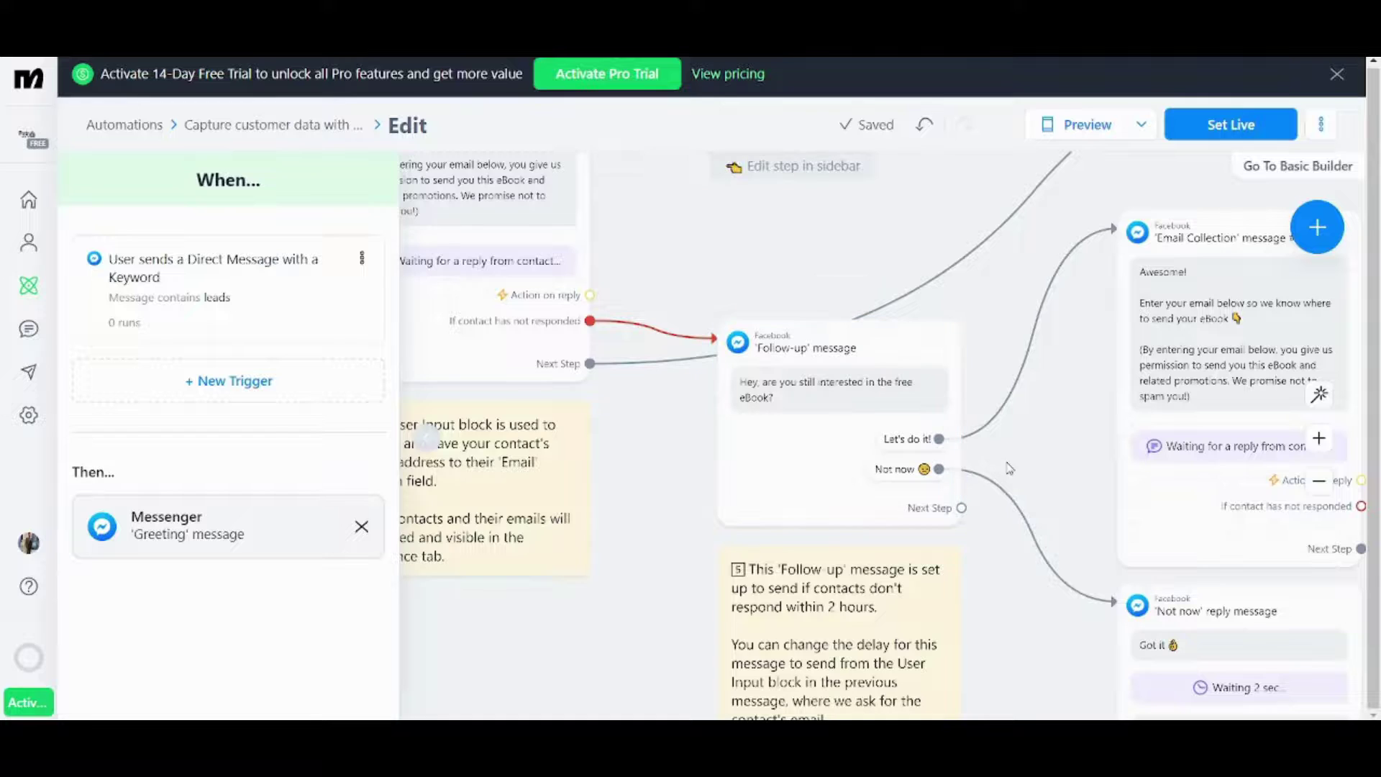
{"action": "scroll", "coordinate": [990, 464], "scroll_direction": "right", "scroll_amount": 3}
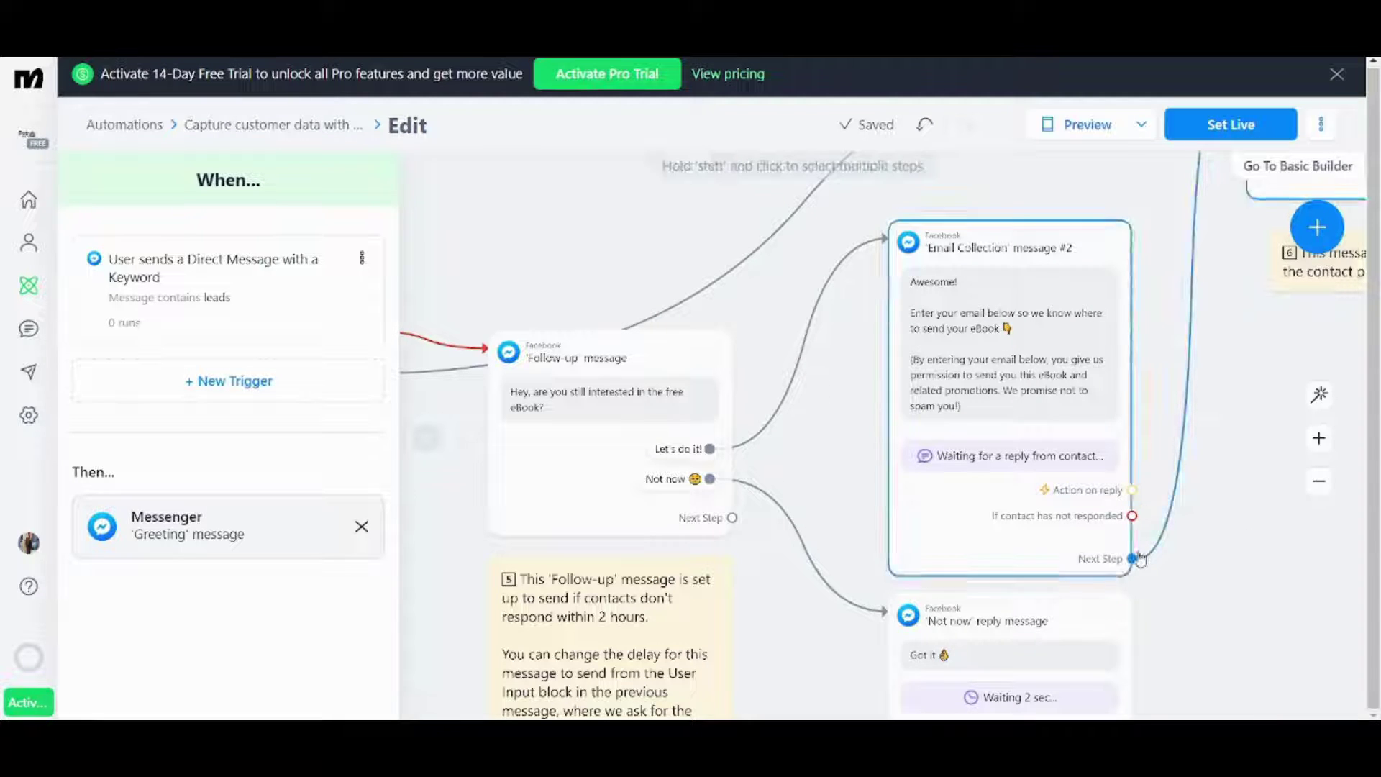
{"action": "left_click_drag", "start_coordinate": [1212, 385], "coordinate": [772, 705]}
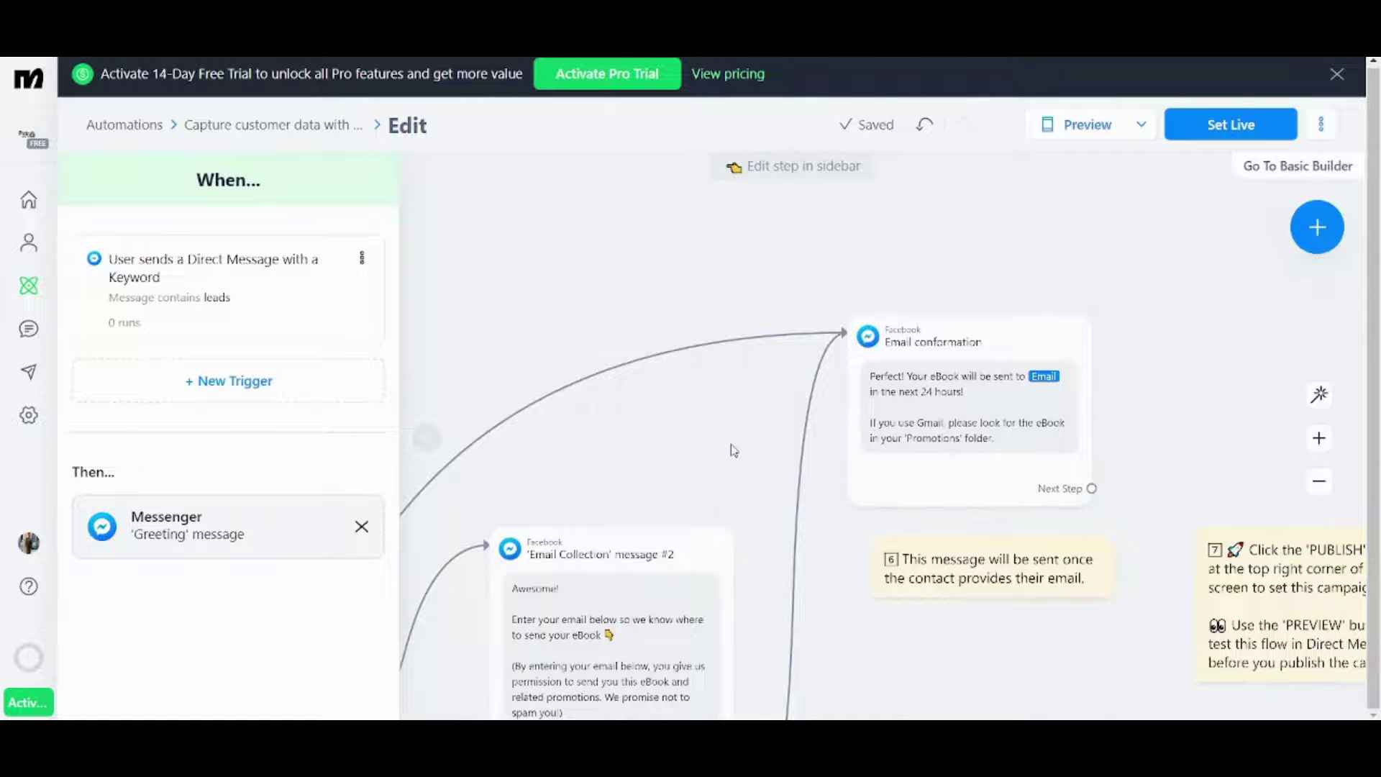
{"action": "left_click_drag", "start_coordinate": [732, 451], "coordinate": [1030, 104]}
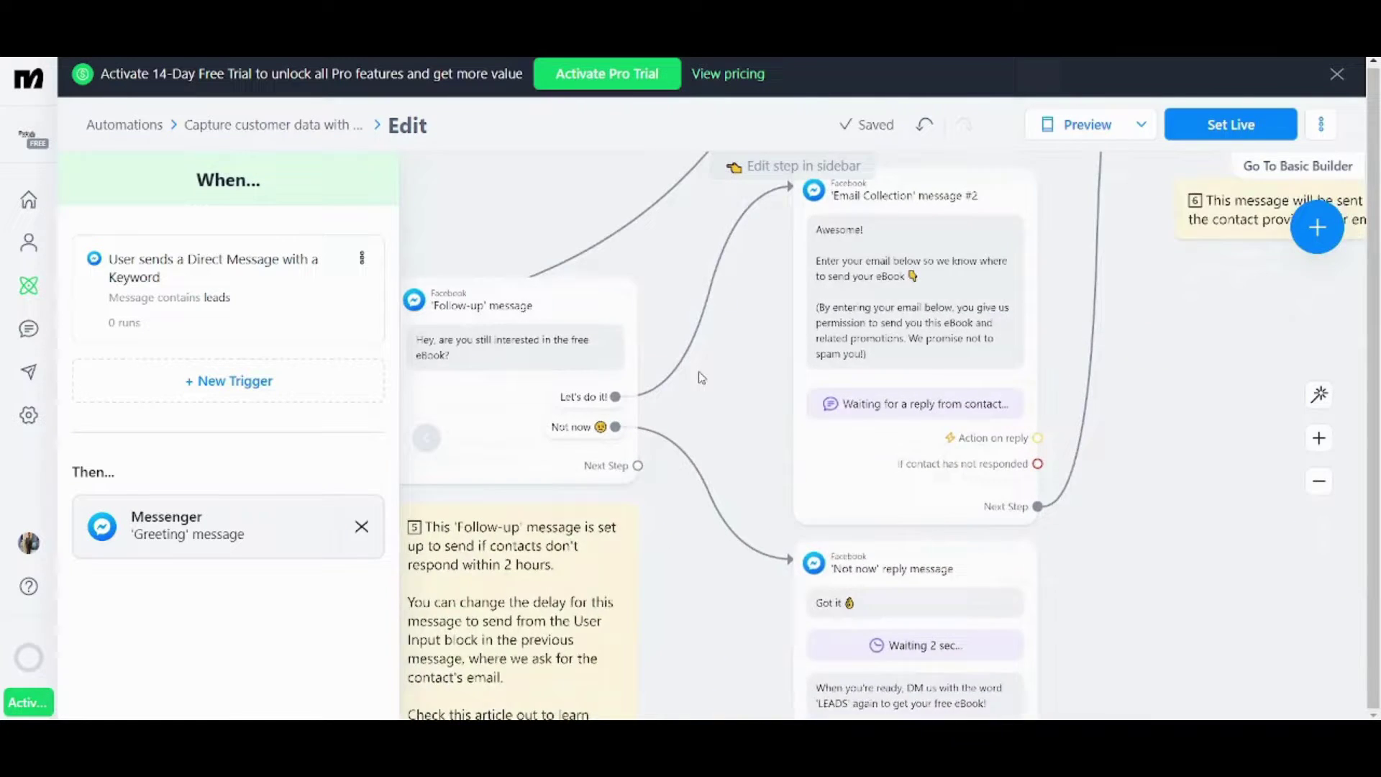
{"action": "scroll", "coordinate": [697, 375], "scroll_direction": "down", "scroll_amount": 3}
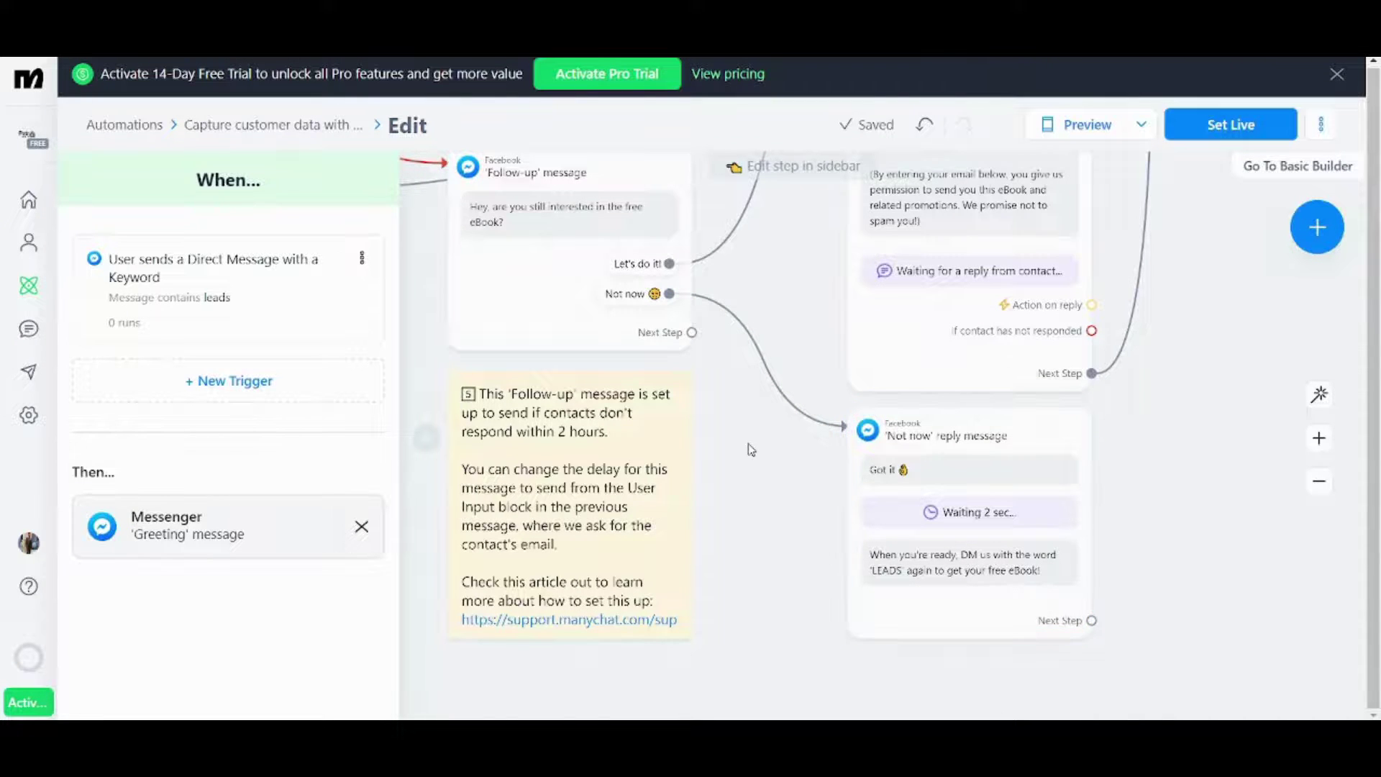
{"action": "scroll", "coordinate": [733, 167], "scroll_direction": "left", "scroll_amount": 5}
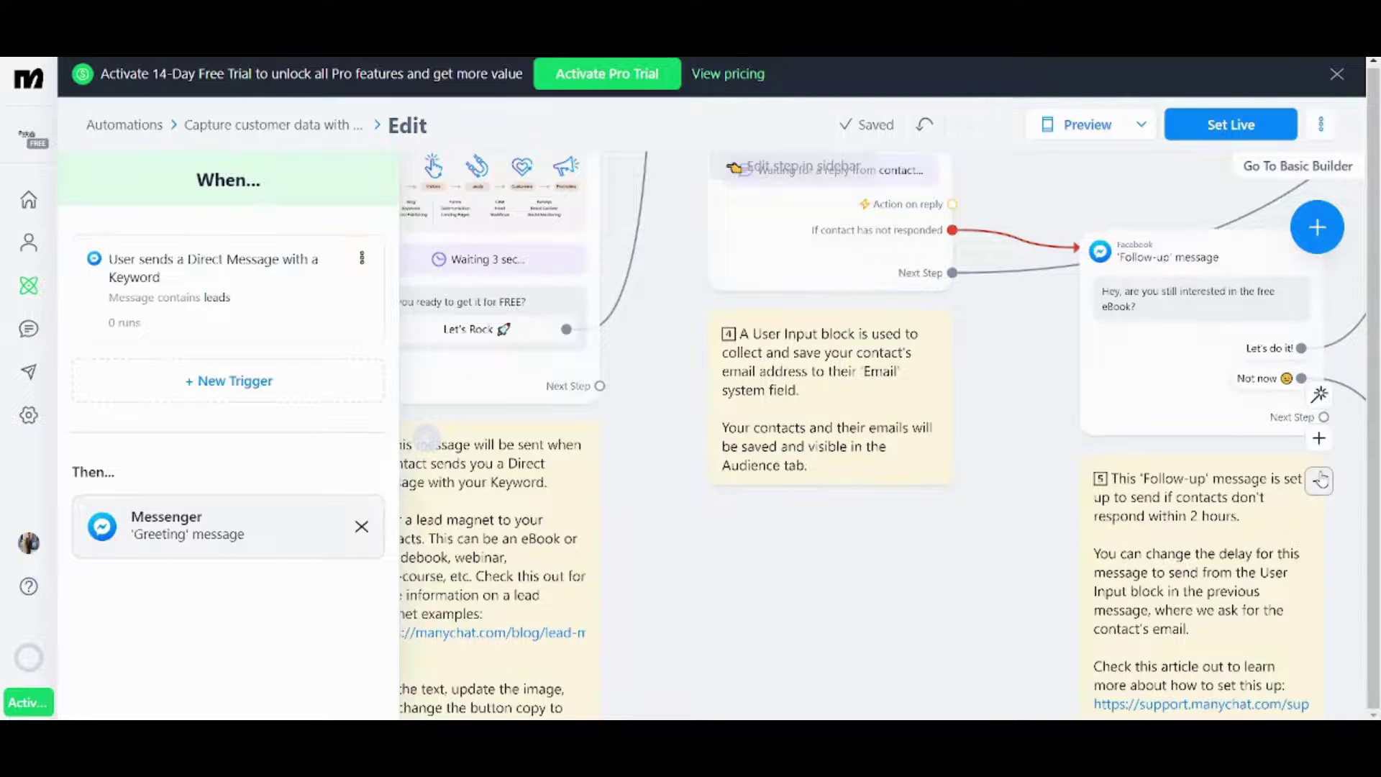
- Open the 'User sends a Direct Message with a Keyword' trigger to view its 'leads' keyword
{"action": "left_click", "coordinate": [1320, 480]}
{"action": "left_click_drag", "start_coordinate": [719, 530], "coordinate": [1233, 577]}
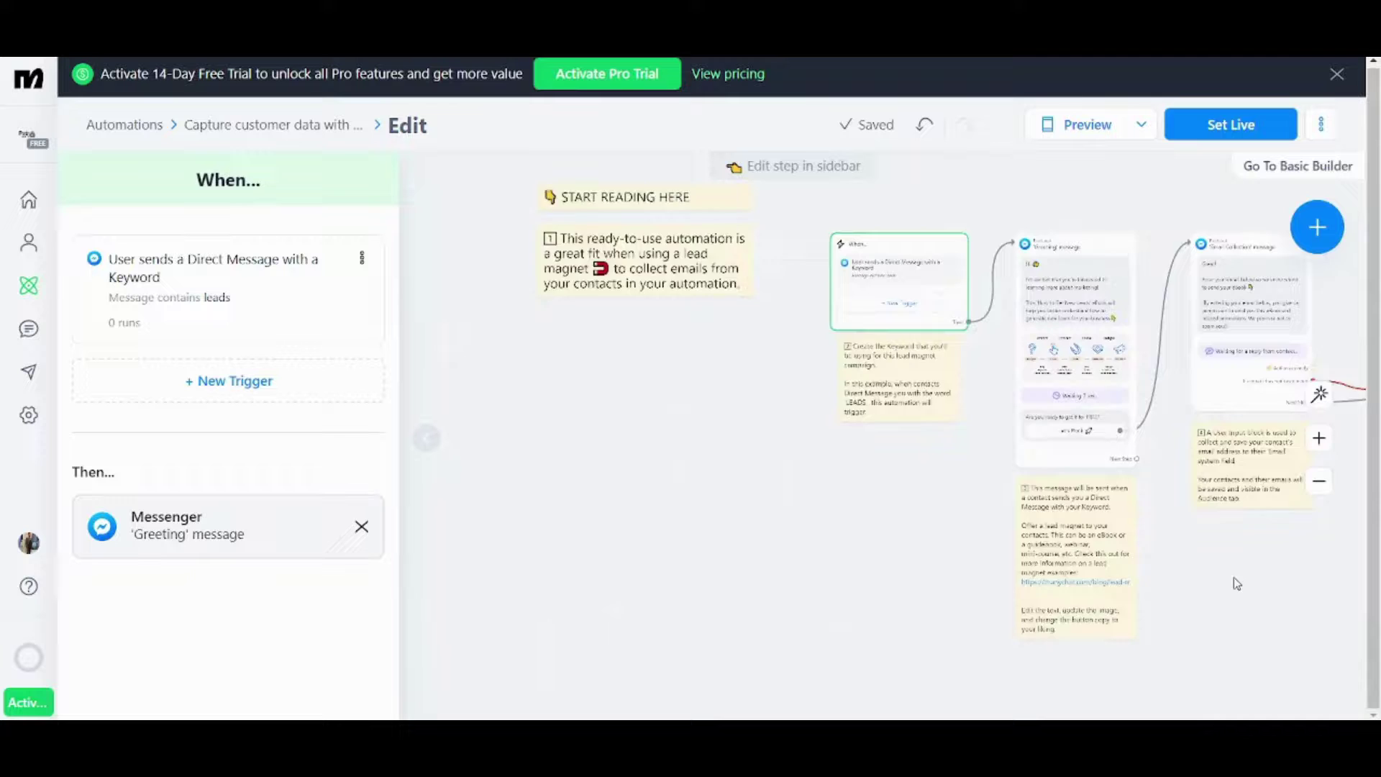
{"action": "left_click", "coordinate": [1319, 438]}
{"action": "left_click_drag", "start_coordinate": [780, 377], "coordinate": [491, 524]}
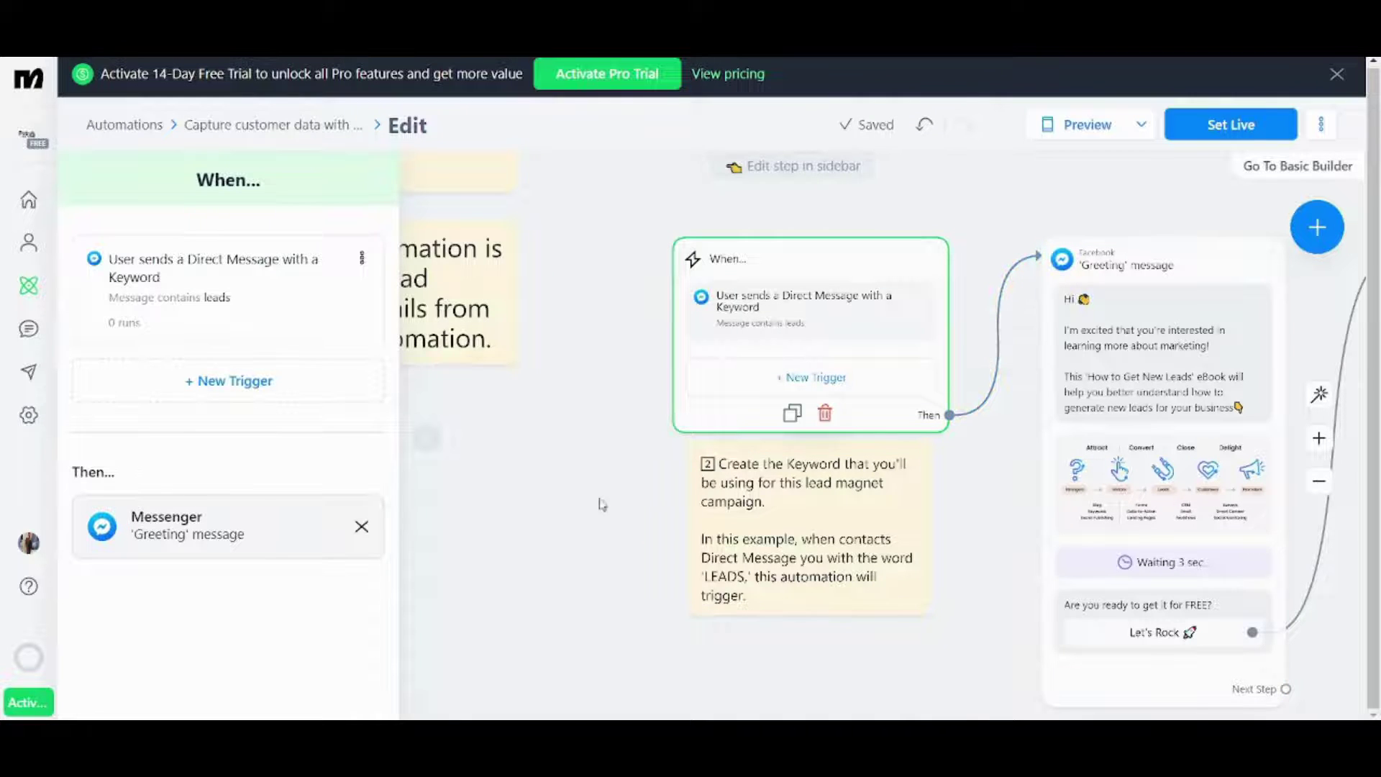
{"action": "left_click_drag", "start_coordinate": [558, 511], "coordinate": [481, 515]}
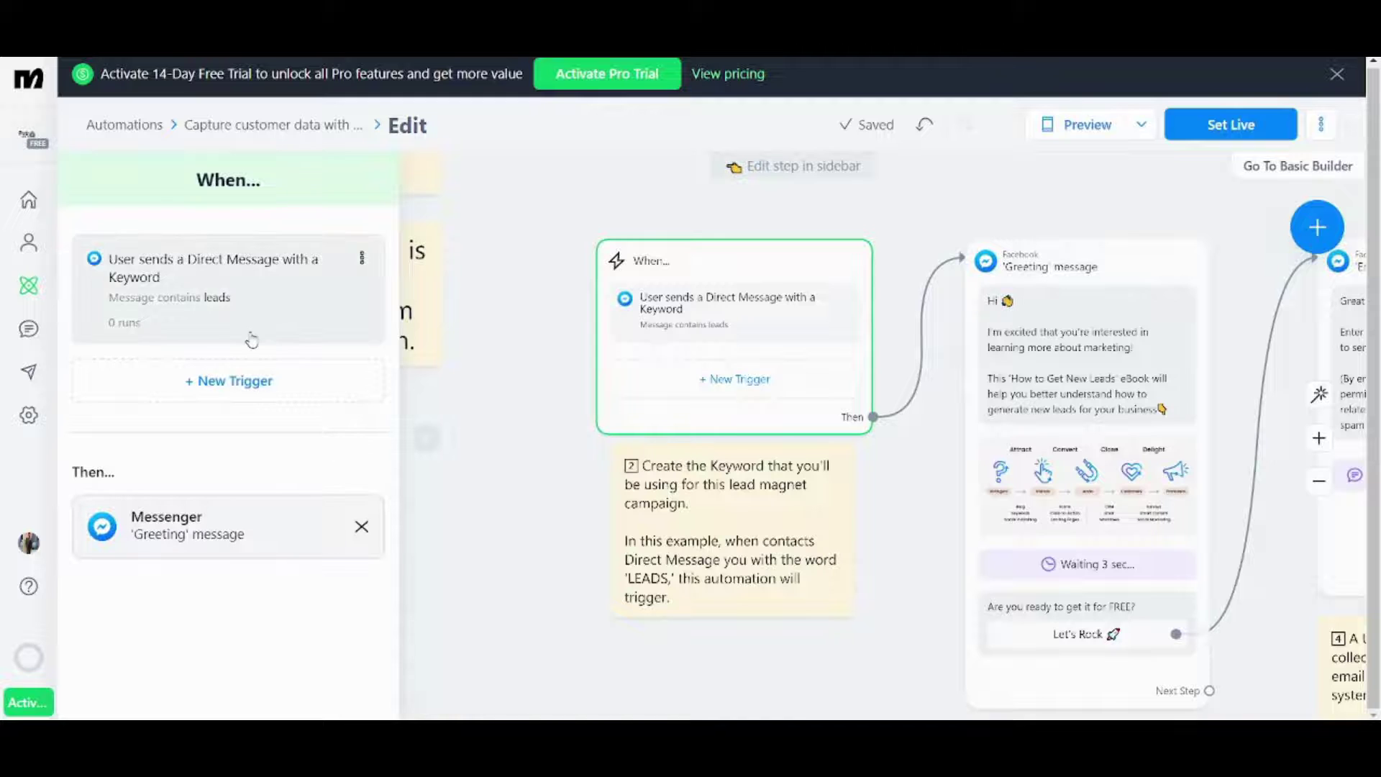
{"action": "left_click", "coordinate": [1310, 223]}
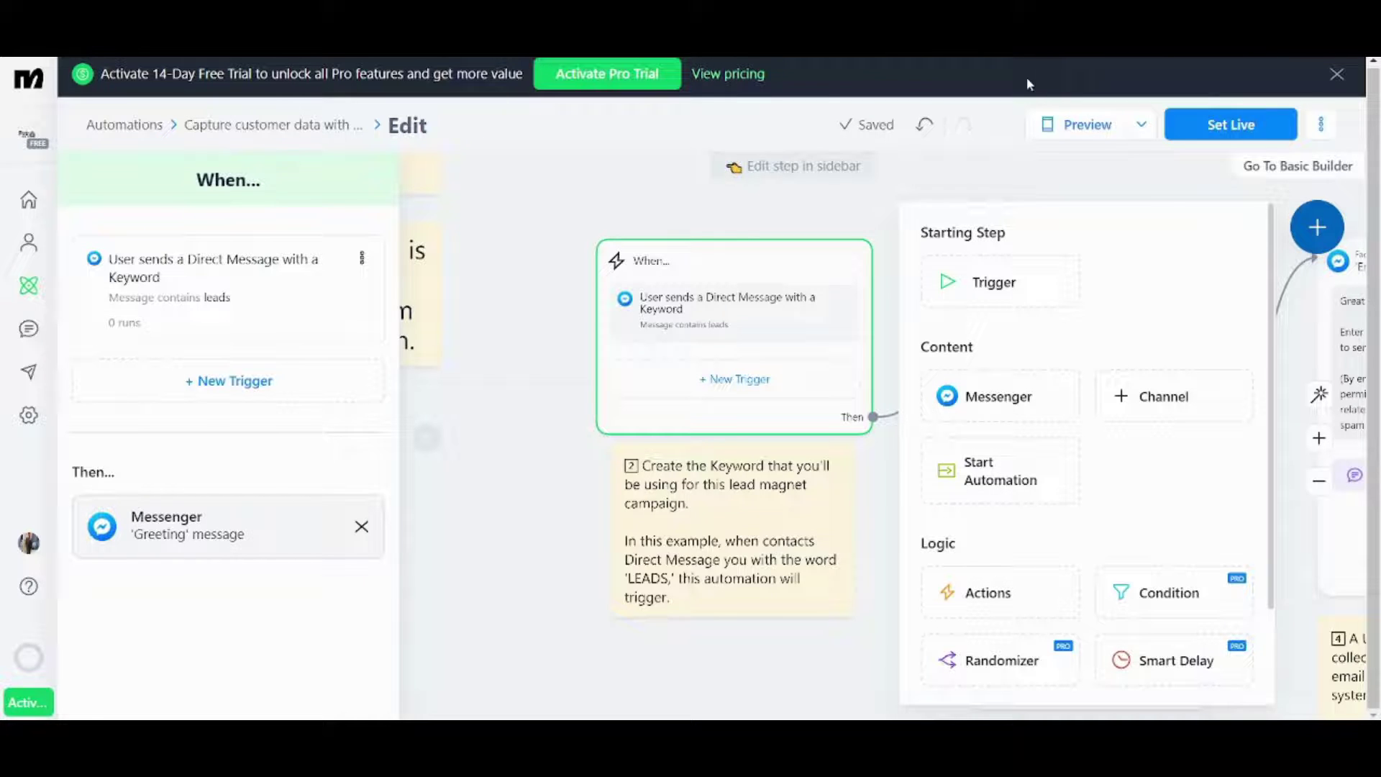
{"action": "left_click", "coordinate": [259, 624]}
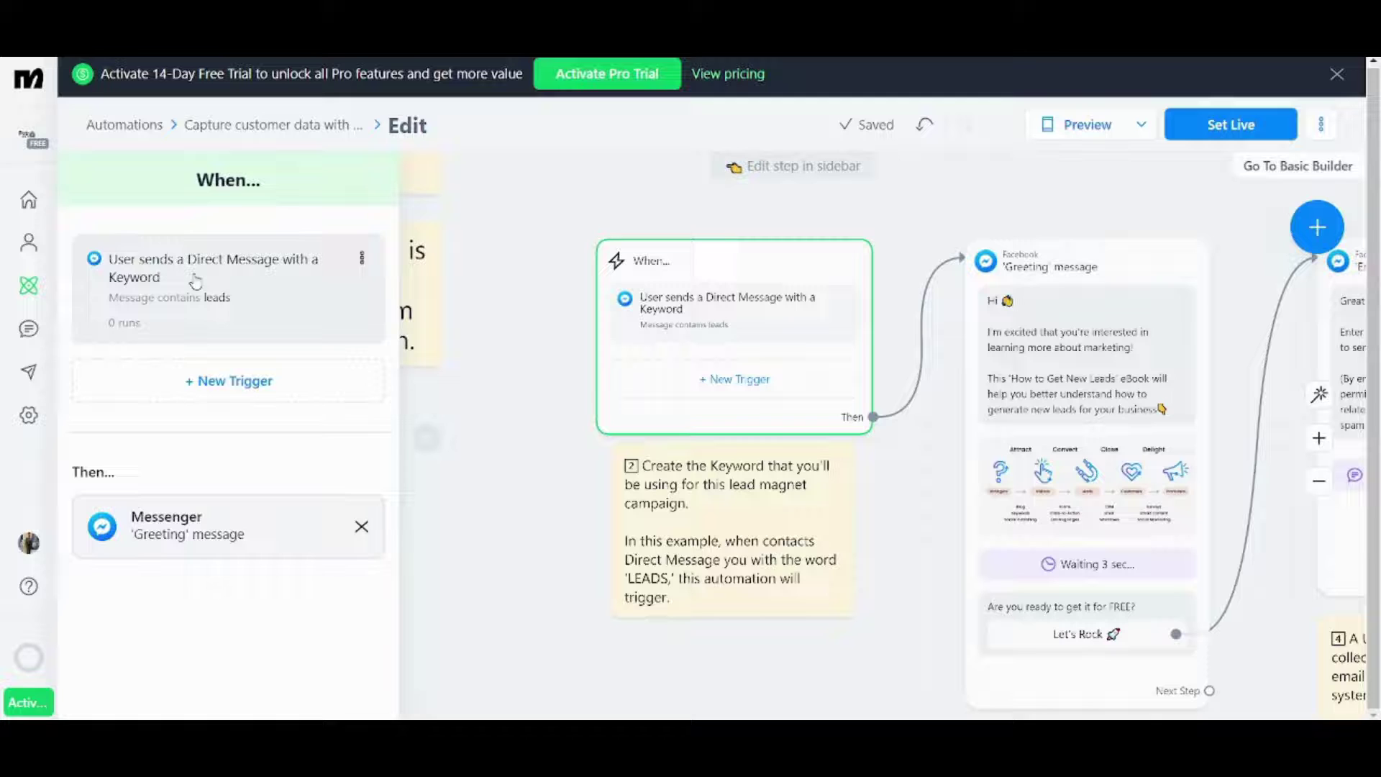
{"action": "left_click", "coordinate": [195, 280]}
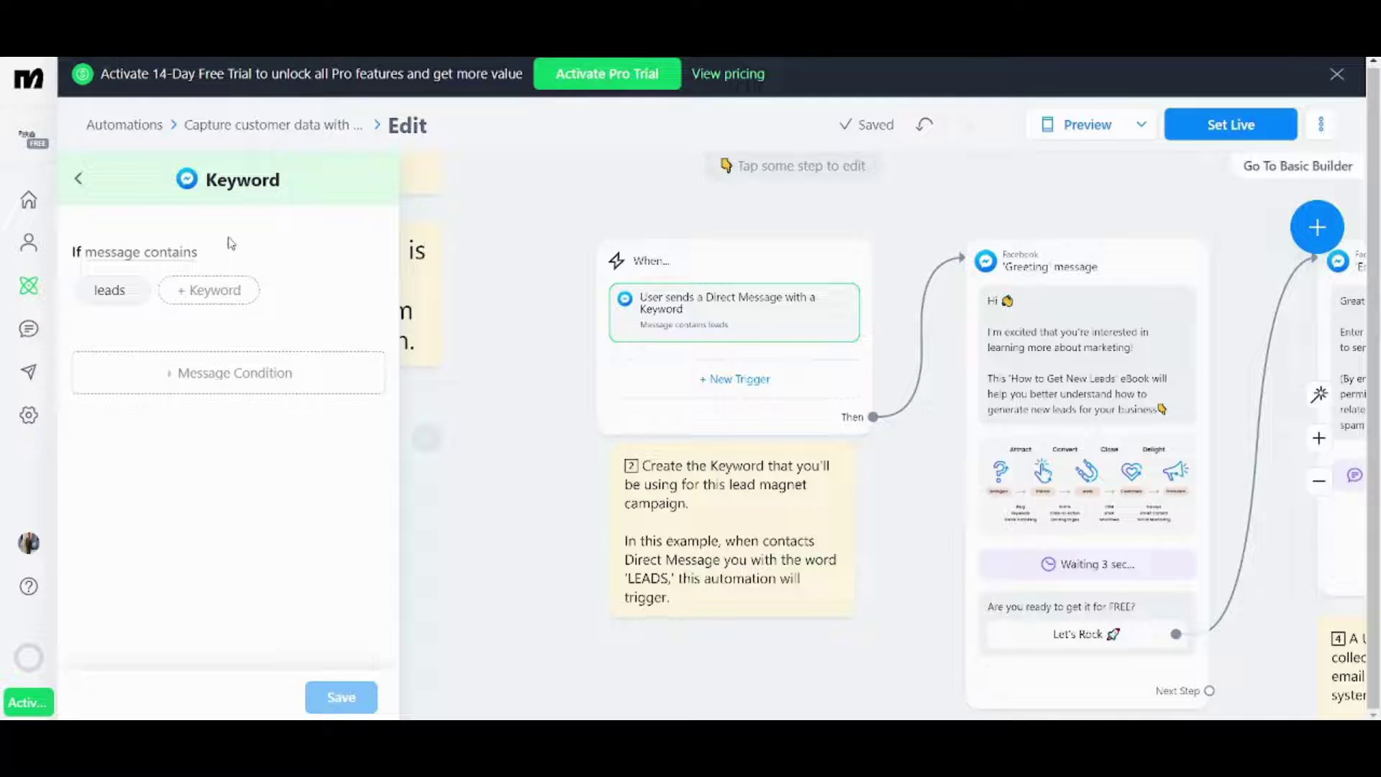
- Add a second 'Message contains' condition to the 'leads' keyword, re-add it, and review its matching types
{"action": "mouse_move", "coordinate": [126, 285]}
{"action": "left_click", "coordinate": [248, 375]}
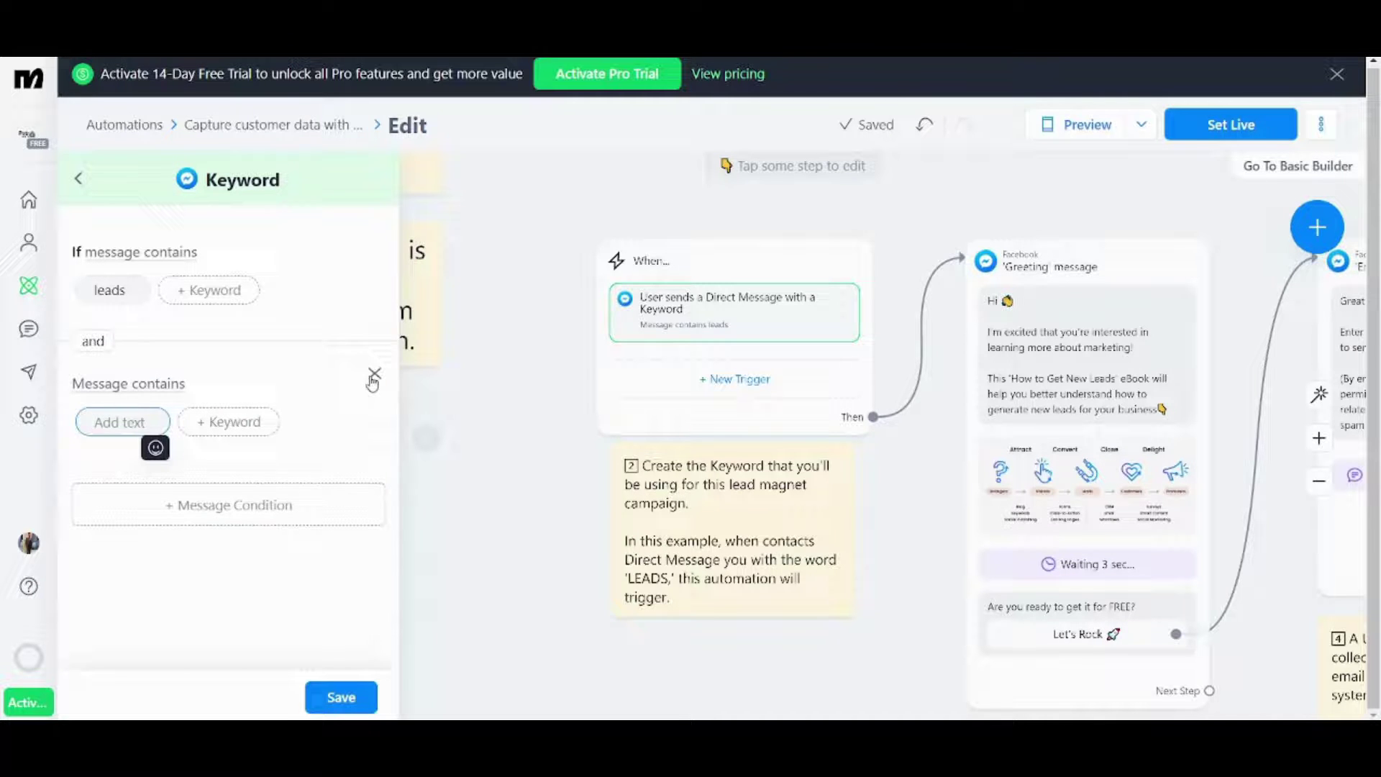
{"action": "left_click", "coordinate": [374, 375]}
{"action": "left_click", "coordinate": [272, 375]}
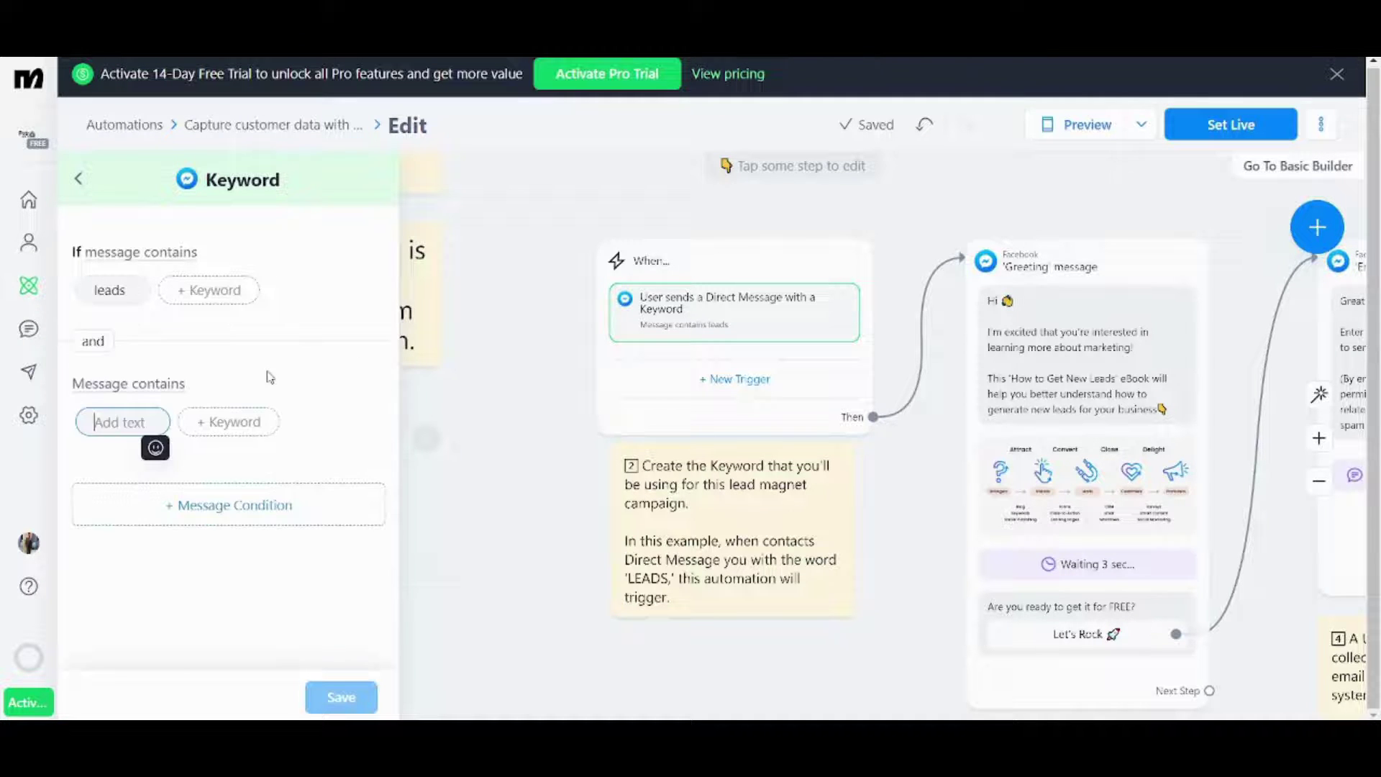
{"action": "left_click", "coordinate": [165, 388]}
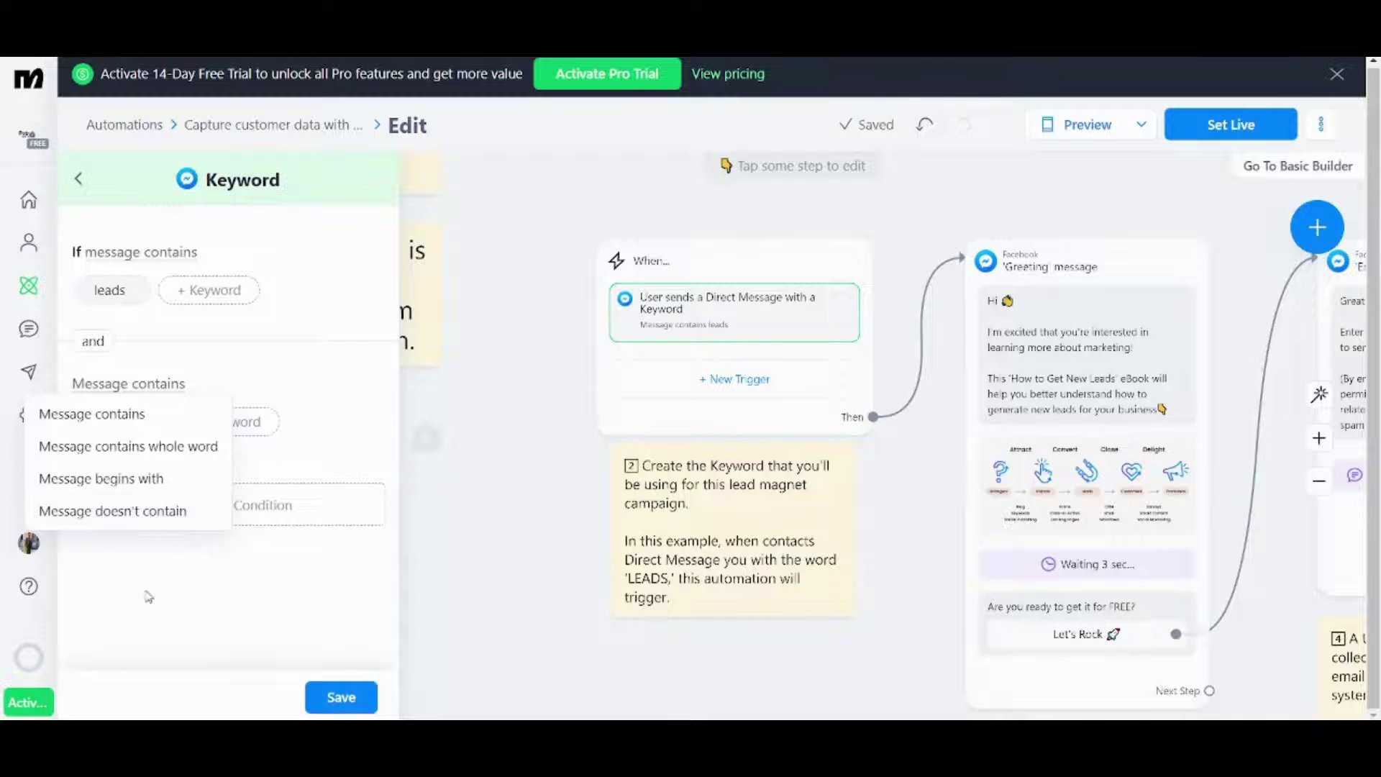
{"action": "left_click", "coordinate": [190, 628]}
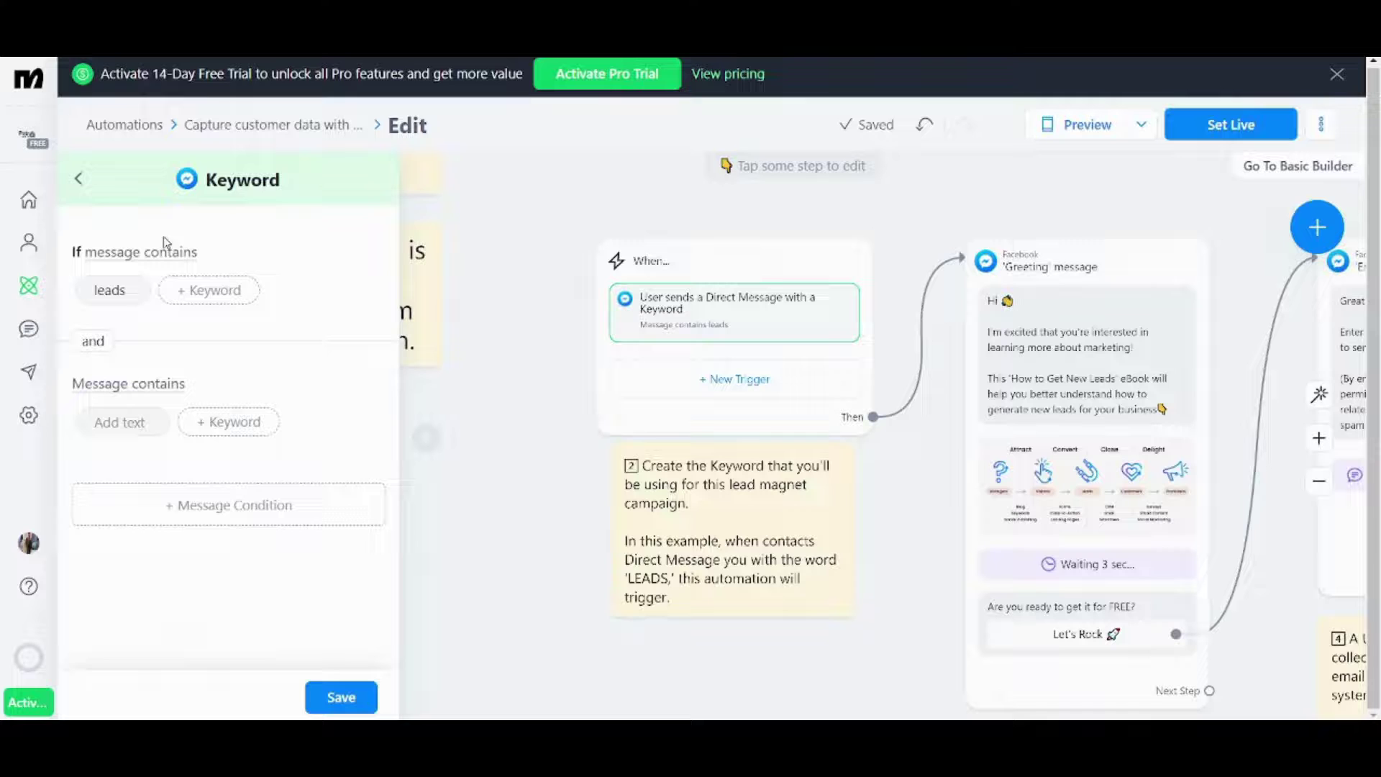
{"action": "left_click", "coordinate": [81, 180]}
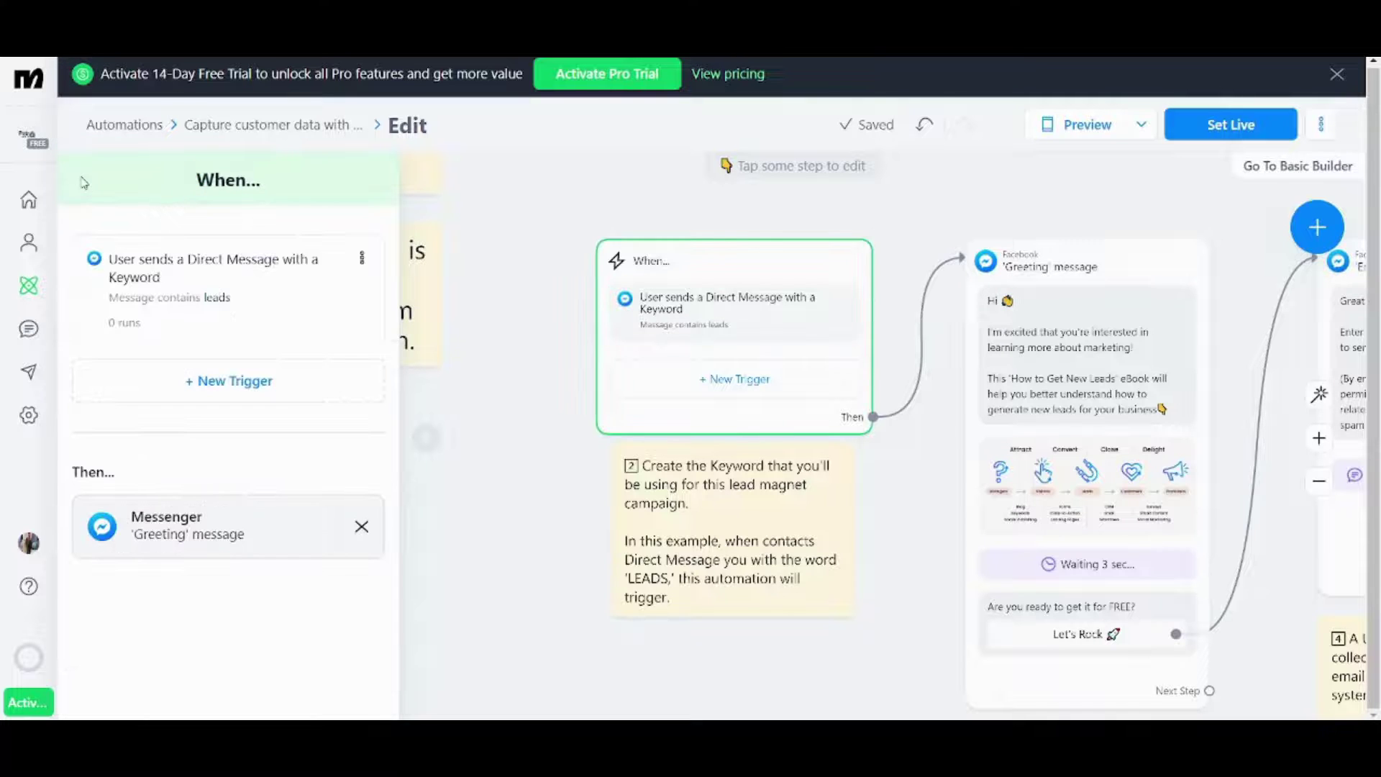
{"action": "left_click", "coordinate": [186, 294]}
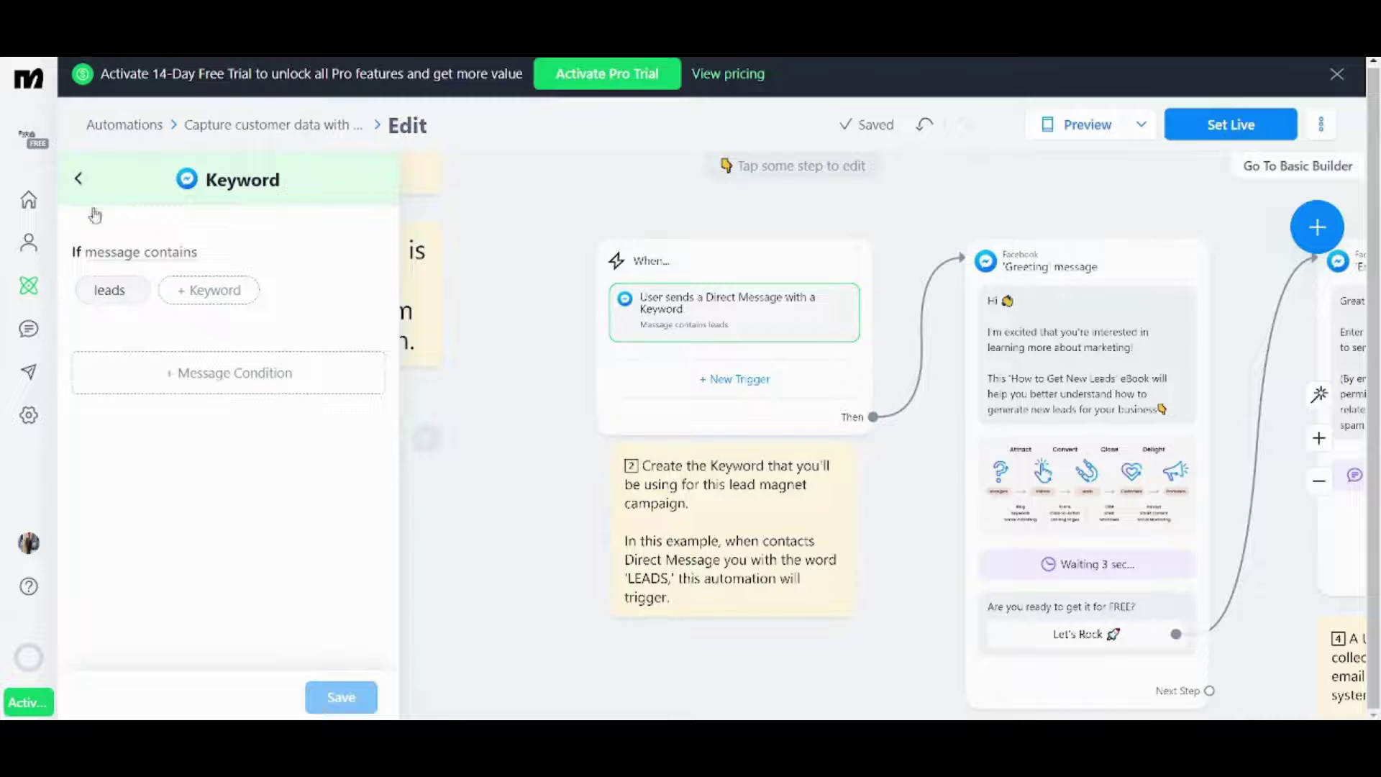
{"action": "left_click", "coordinate": [185, 373]}
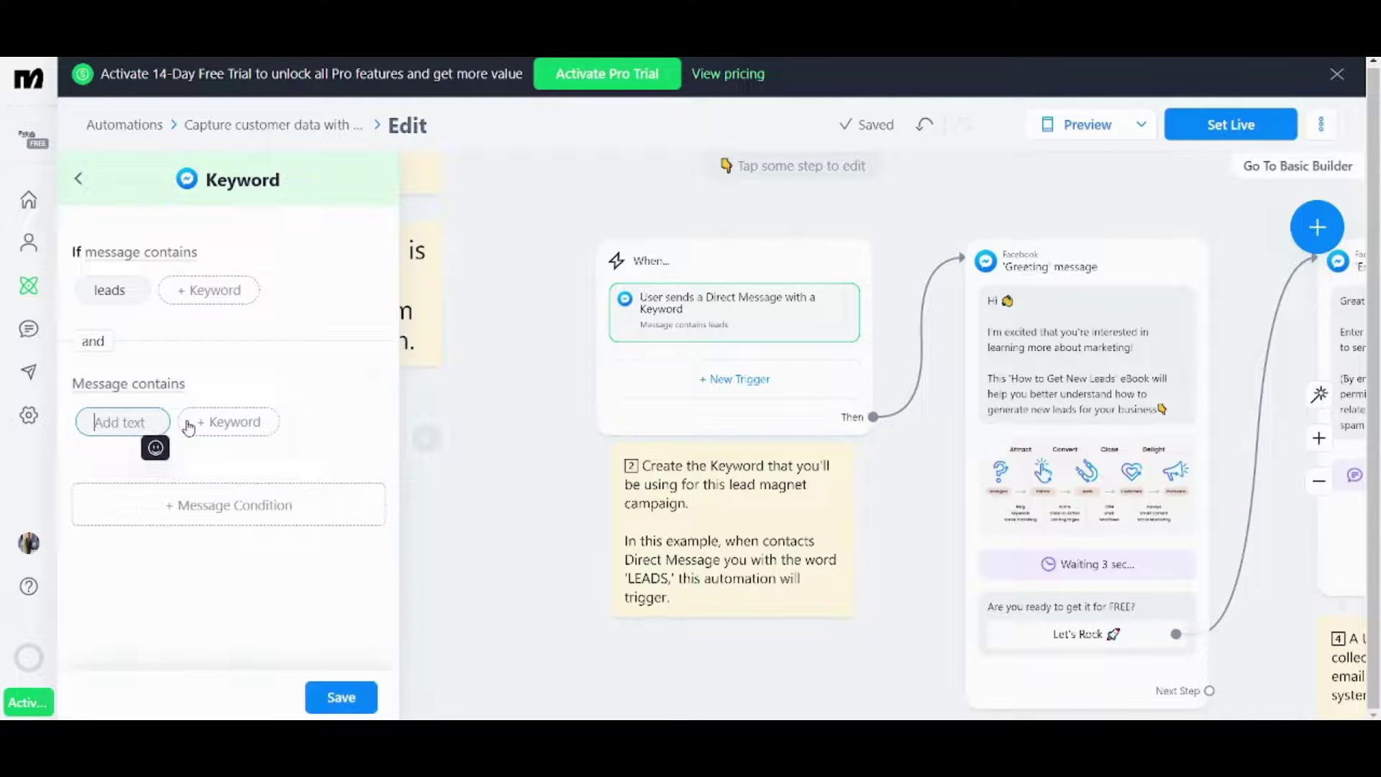
{"action": "left_click", "coordinate": [223, 425]}
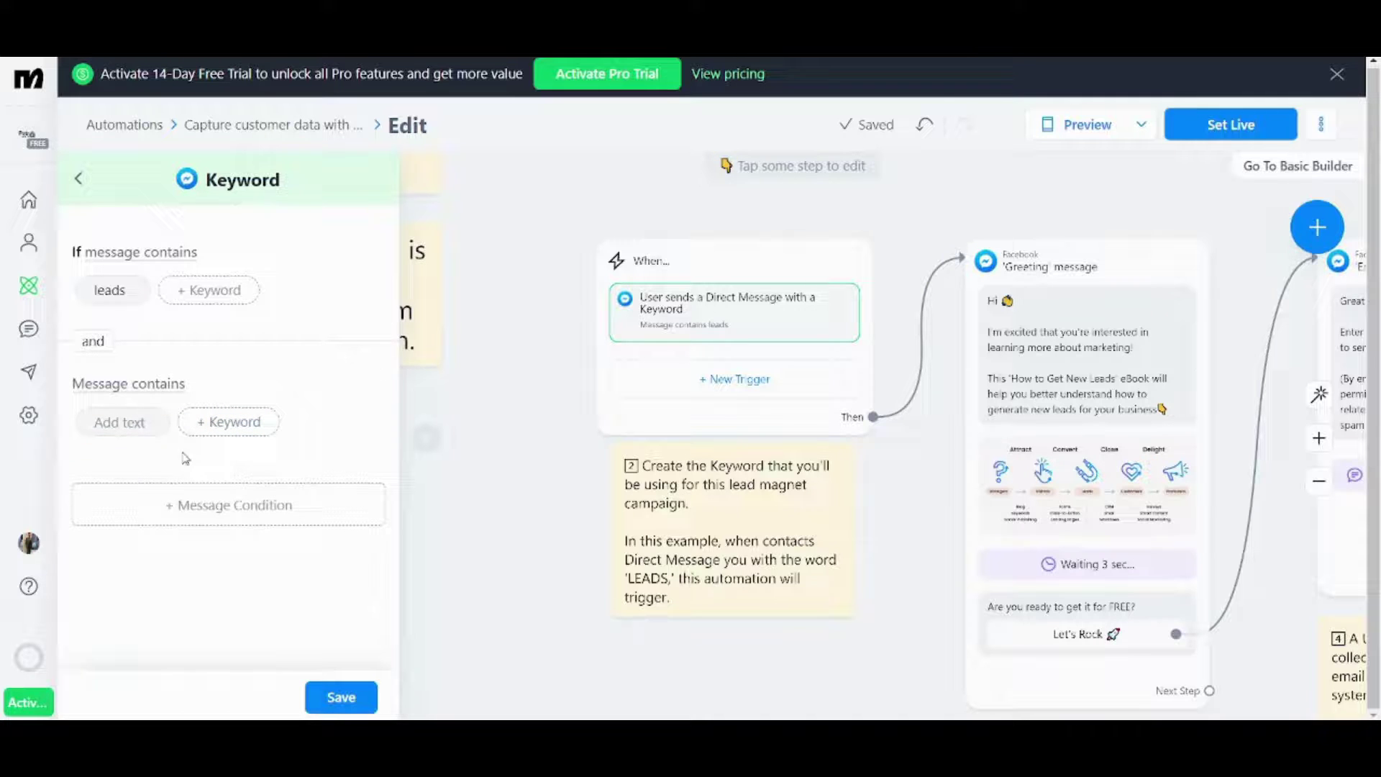
{"action": "left_click", "coordinate": [148, 400]}
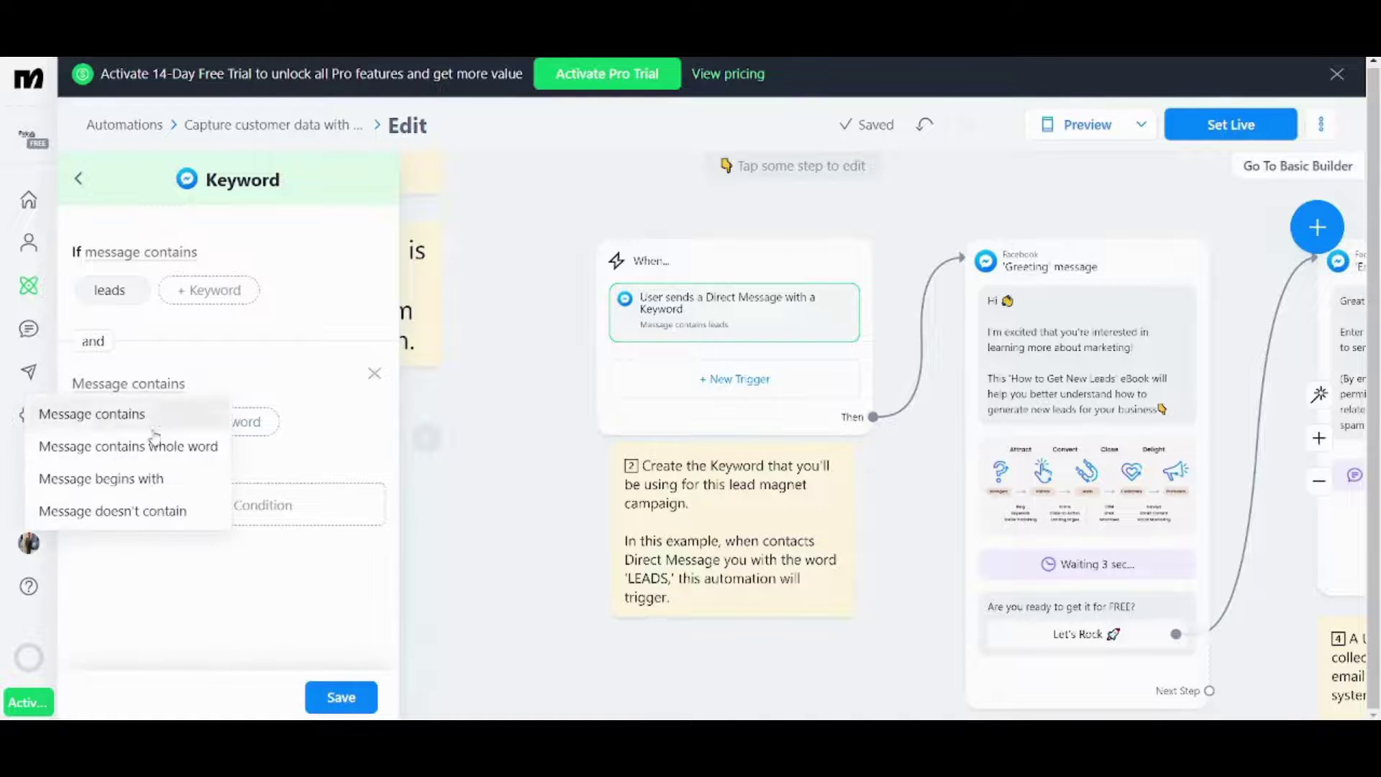
{"action": "left_click", "coordinate": [167, 508]}
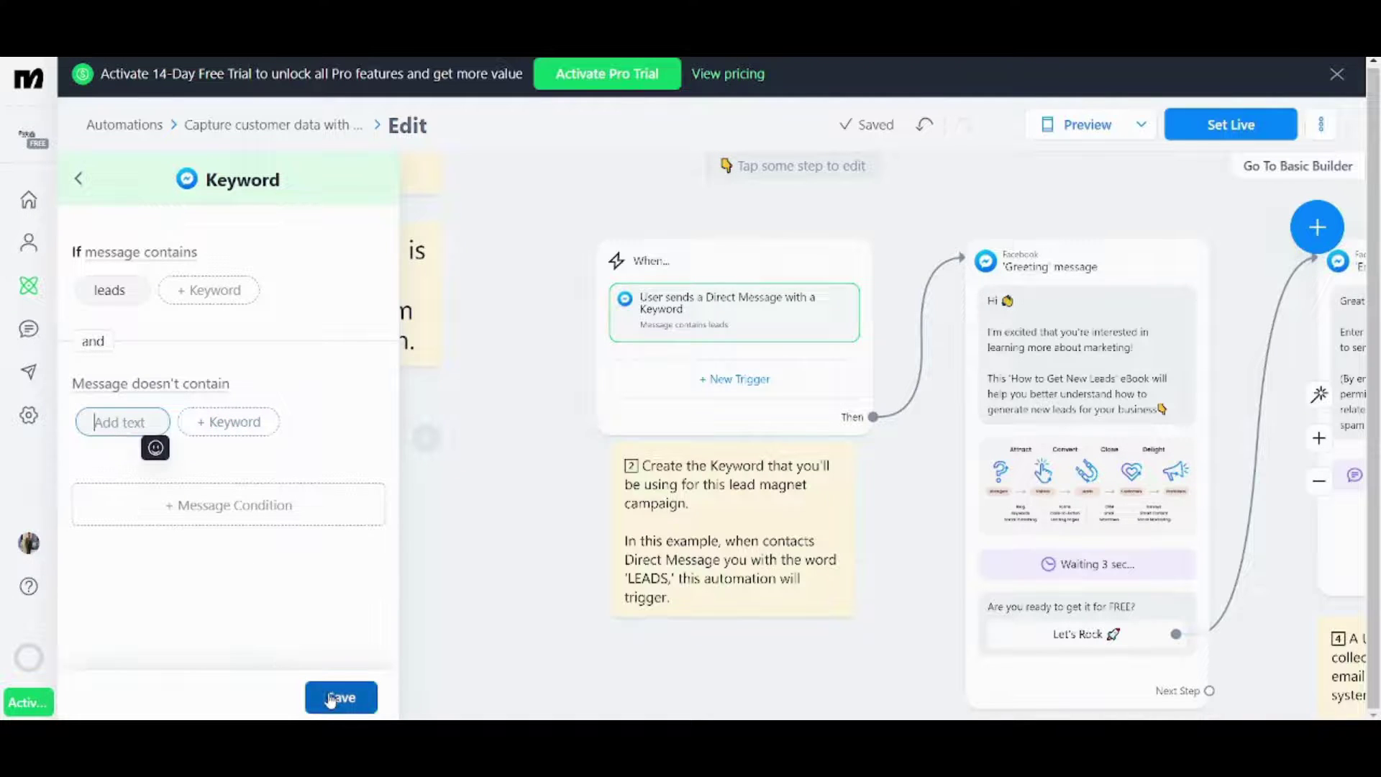
{"action": "left_click", "coordinate": [81, 185]}
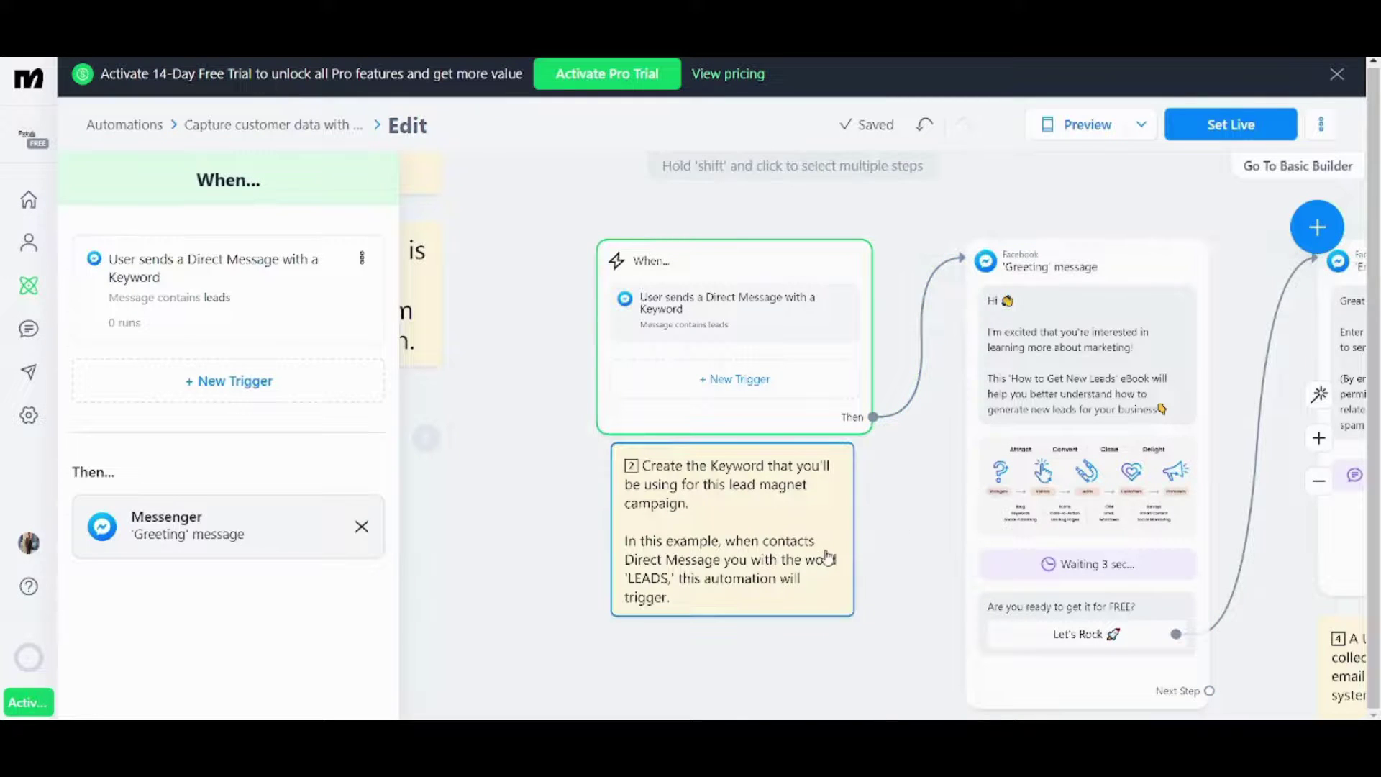
- Nudge the keyword instruction note slightly left and open the Greeting message for editing
{"action": "left_click_drag", "start_coordinate": [833, 559], "coordinate": [814, 557]}
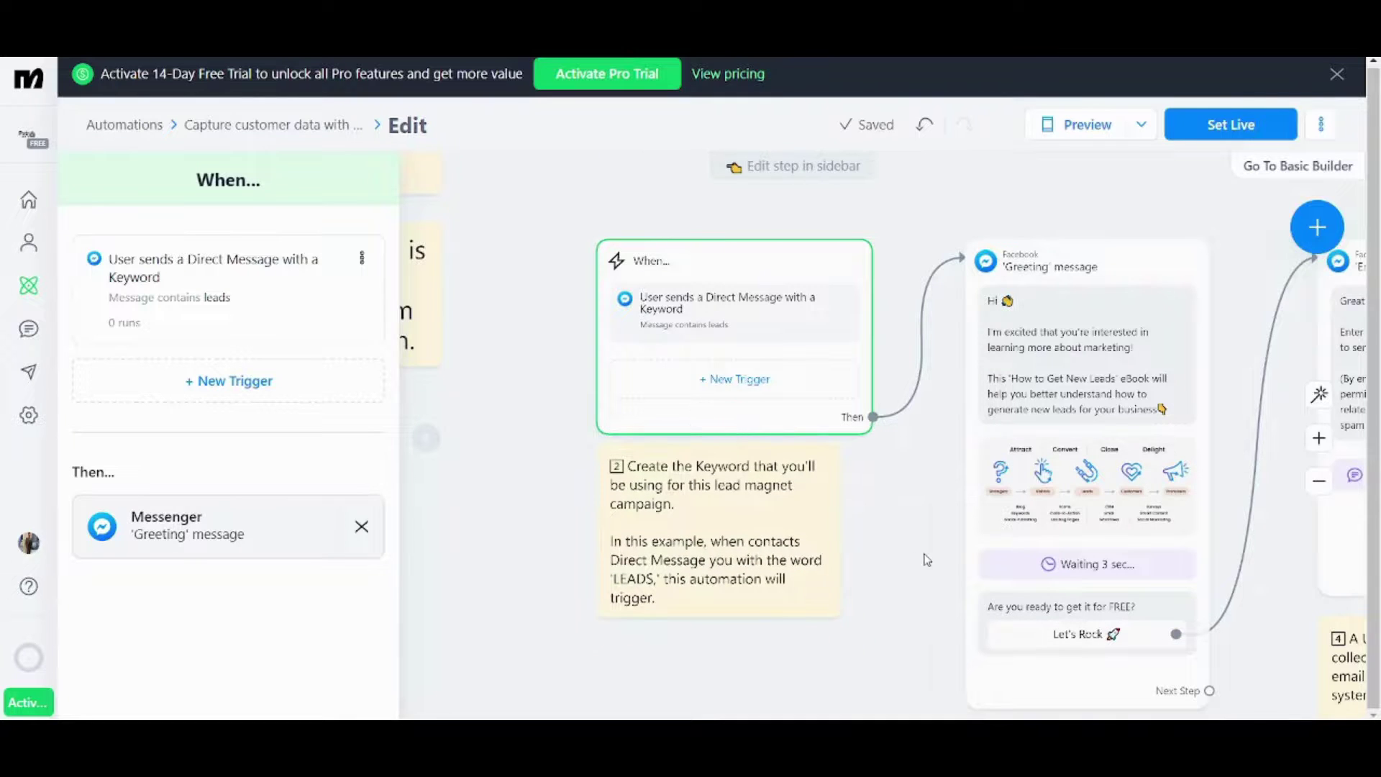
{"action": "scroll", "coordinate": [899, 431], "scroll_direction": "right", "scroll_amount": 5}
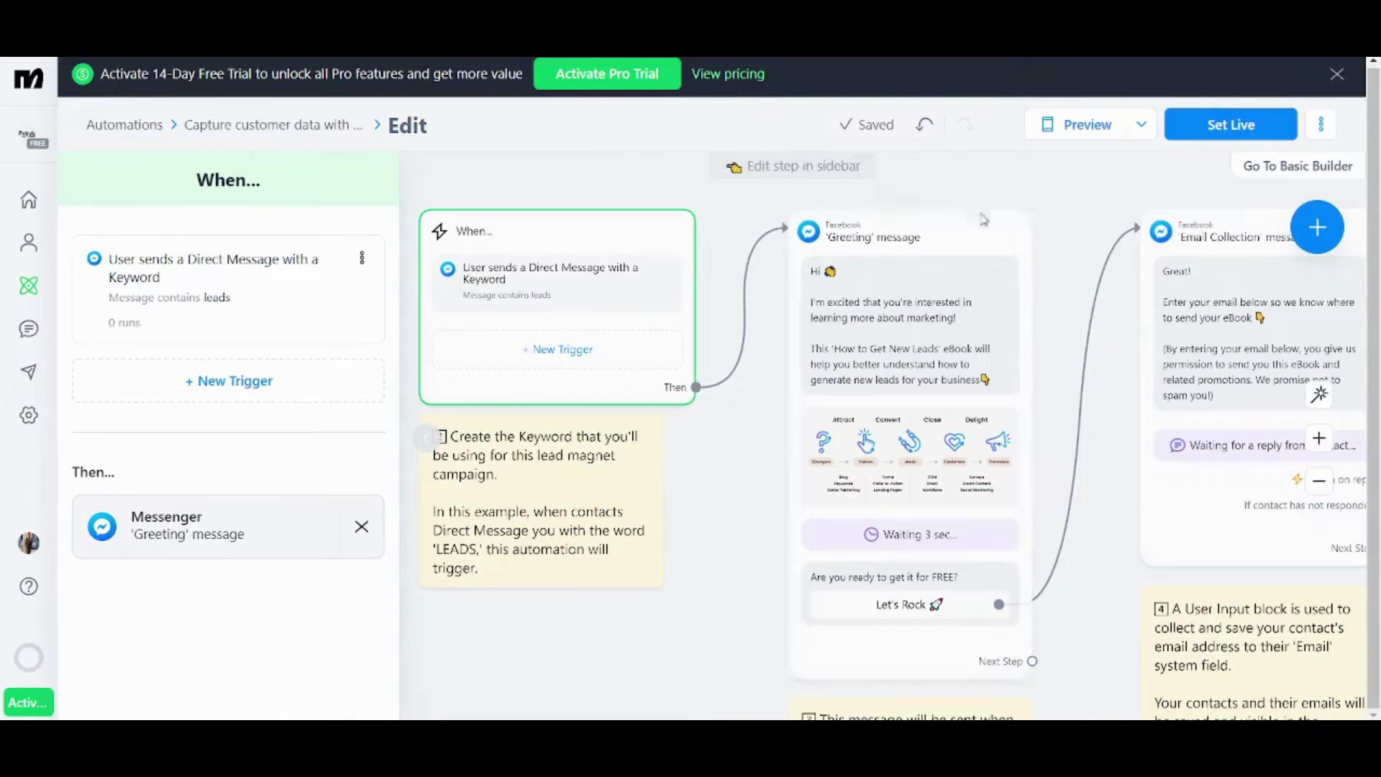
{"action": "left_click", "coordinate": [981, 222]}
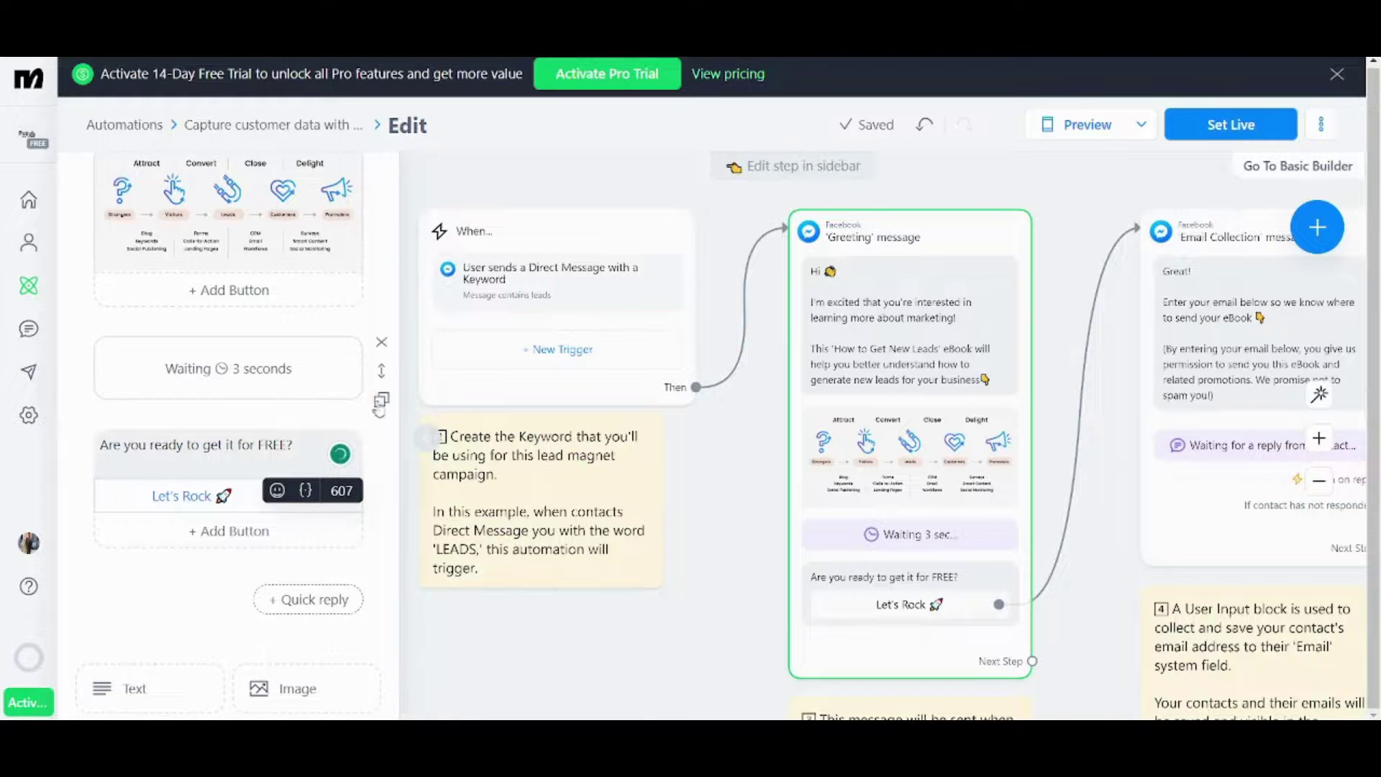
- Review the greeting's Hi text, image, 3-second wait and 'Are you ready to get it for FREE?' prompt
{"action": "scroll", "coordinate": [363, 475], "scroll_direction": "up", "scroll_amount": 5}
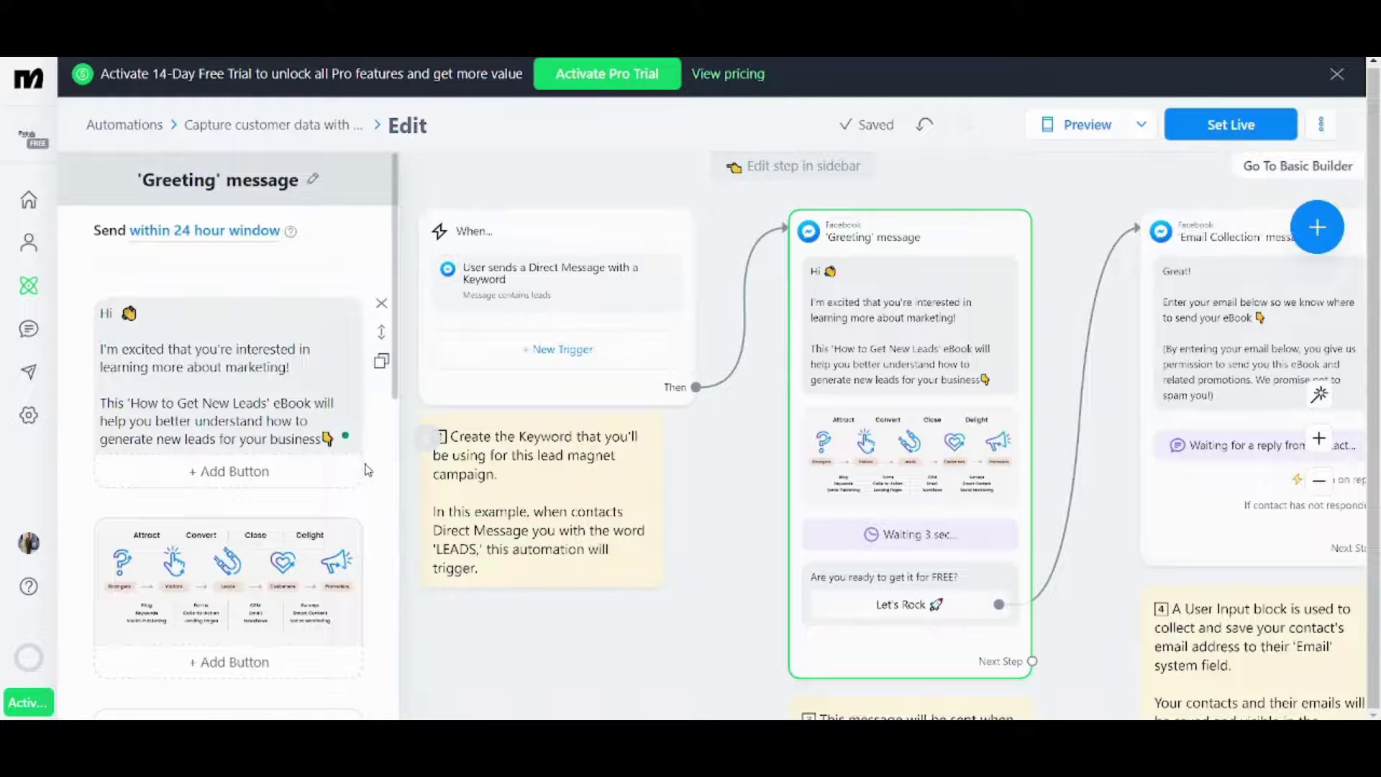
{"action": "left_click", "coordinate": [203, 400]}
{"action": "left_click_drag", "start_coordinate": [395, 185], "coordinate": [410, 339]}
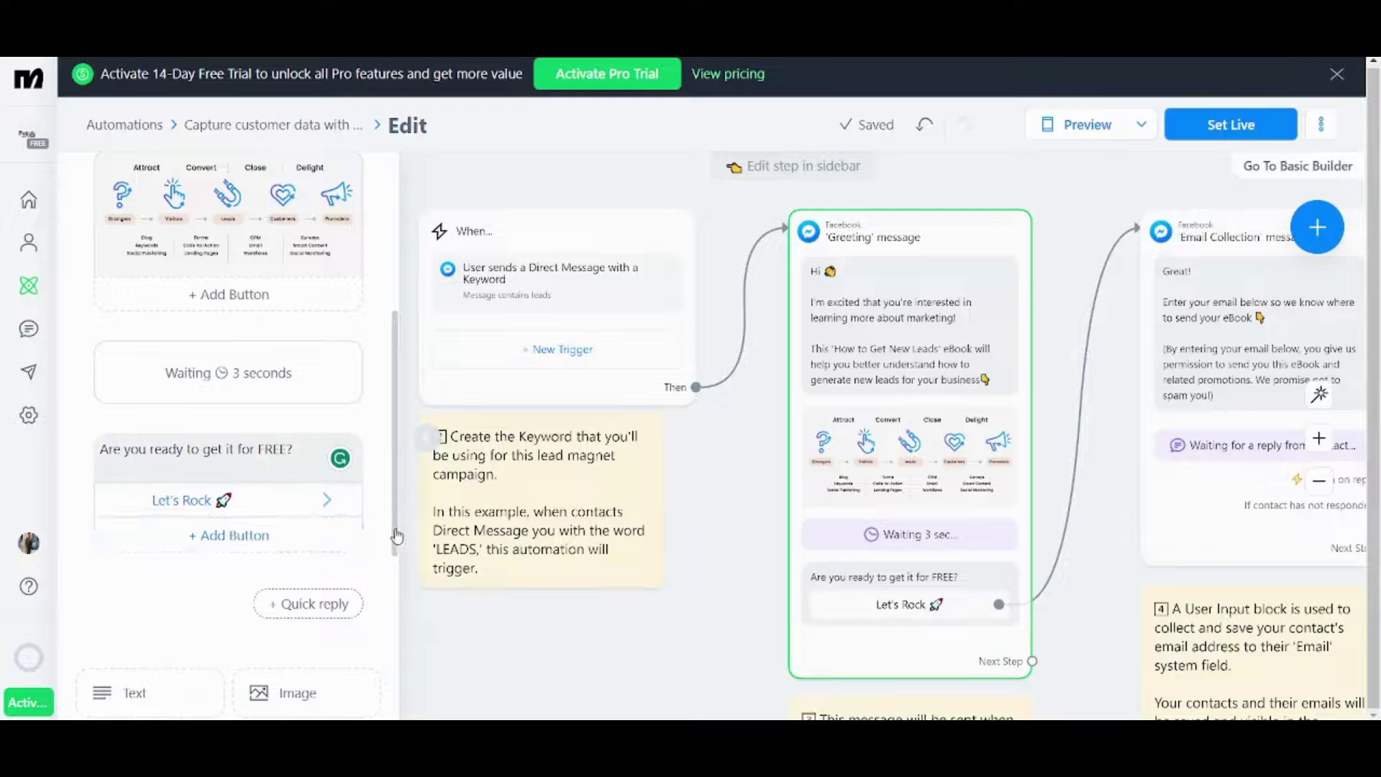
{"action": "left_click_drag", "start_coordinate": [395, 555], "coordinate": [400, 690]}
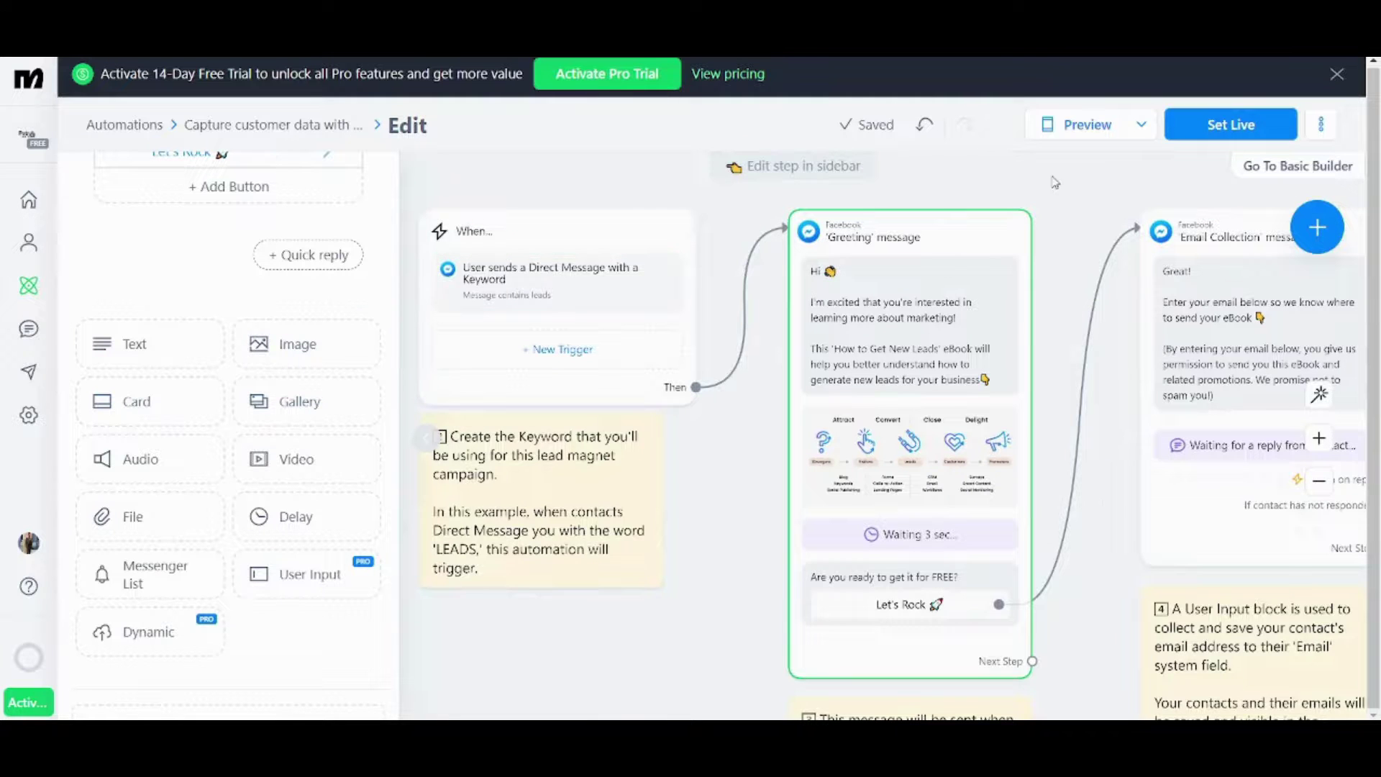
- Preview the flow, reply Let's Rock, and submit an email address to reach the eBook confirmation
{"action": "left_click", "coordinate": [1054, 141]}
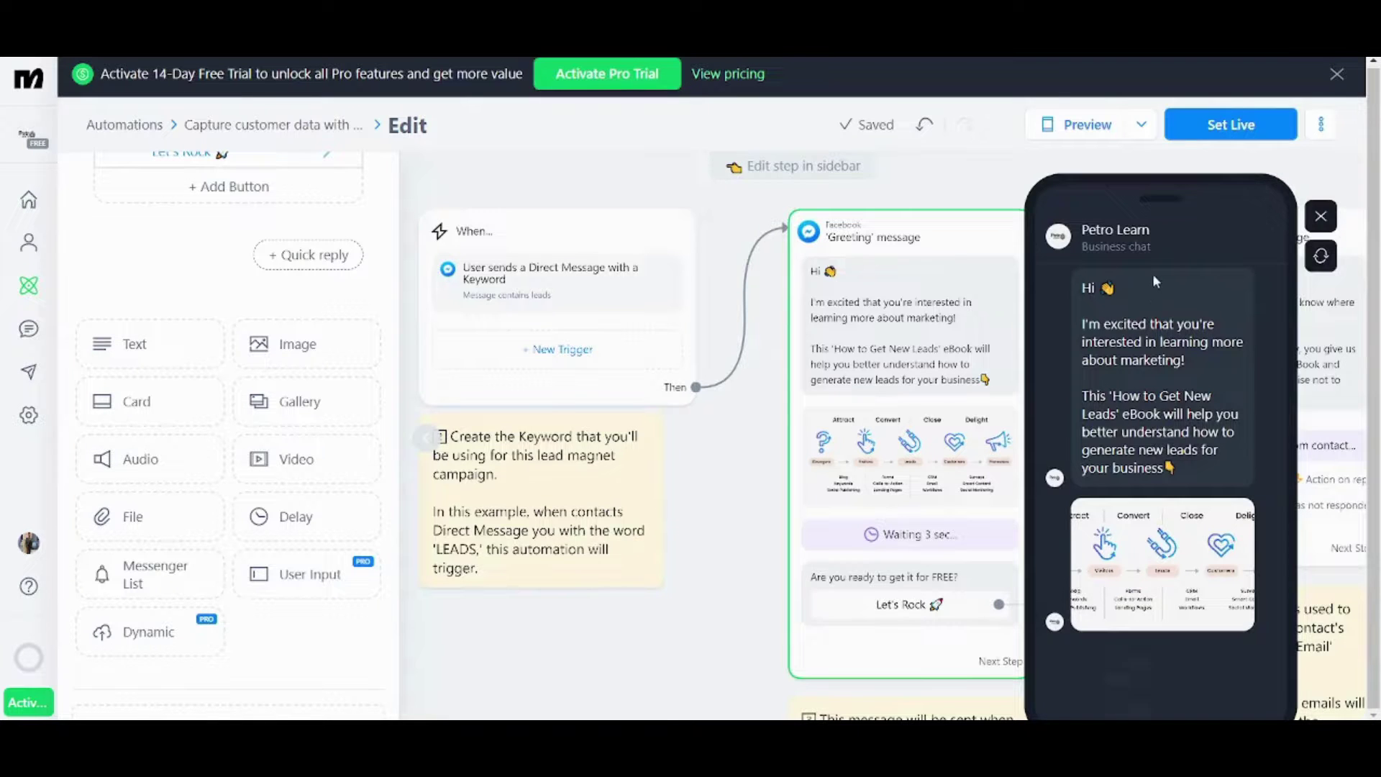
{"action": "triple_click", "coordinate": [1168, 210]}
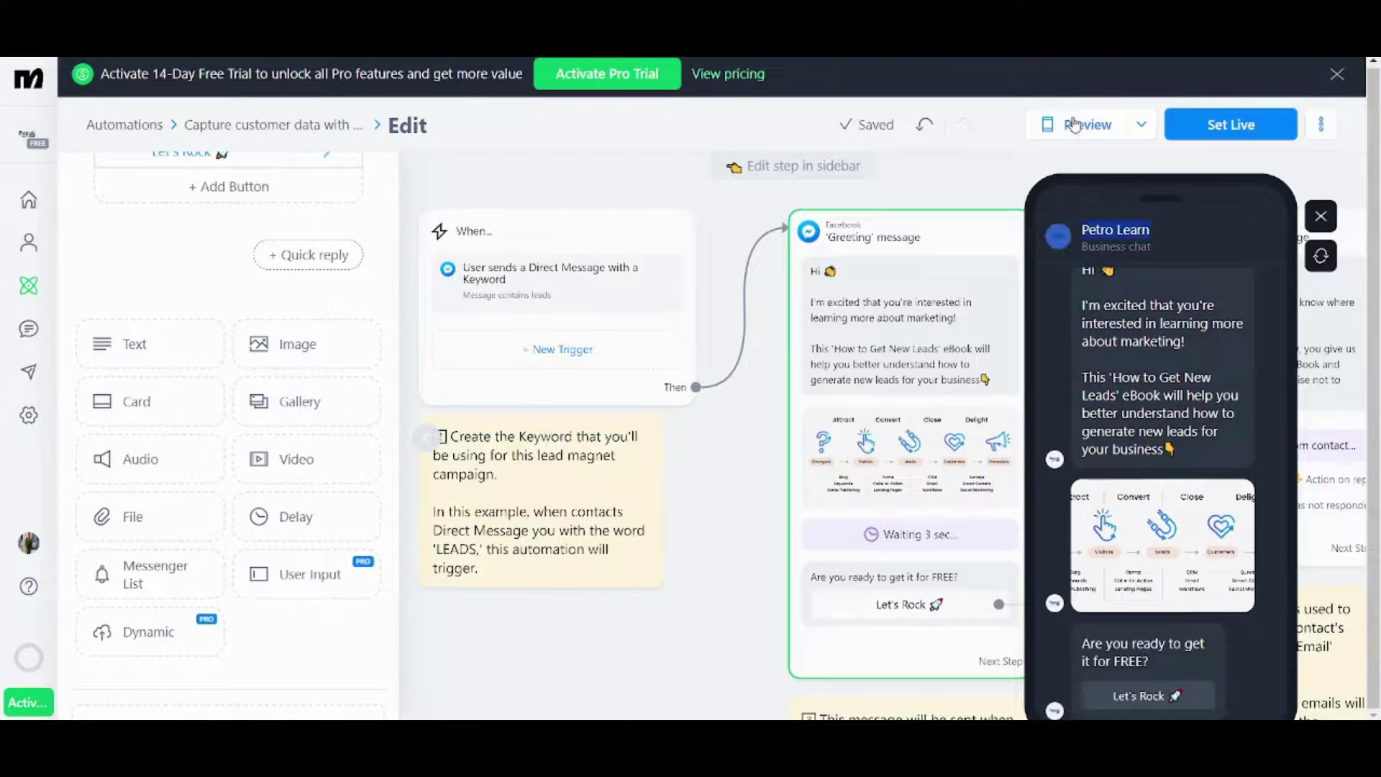
{"action": "left_click", "coordinate": [1109, 700]}
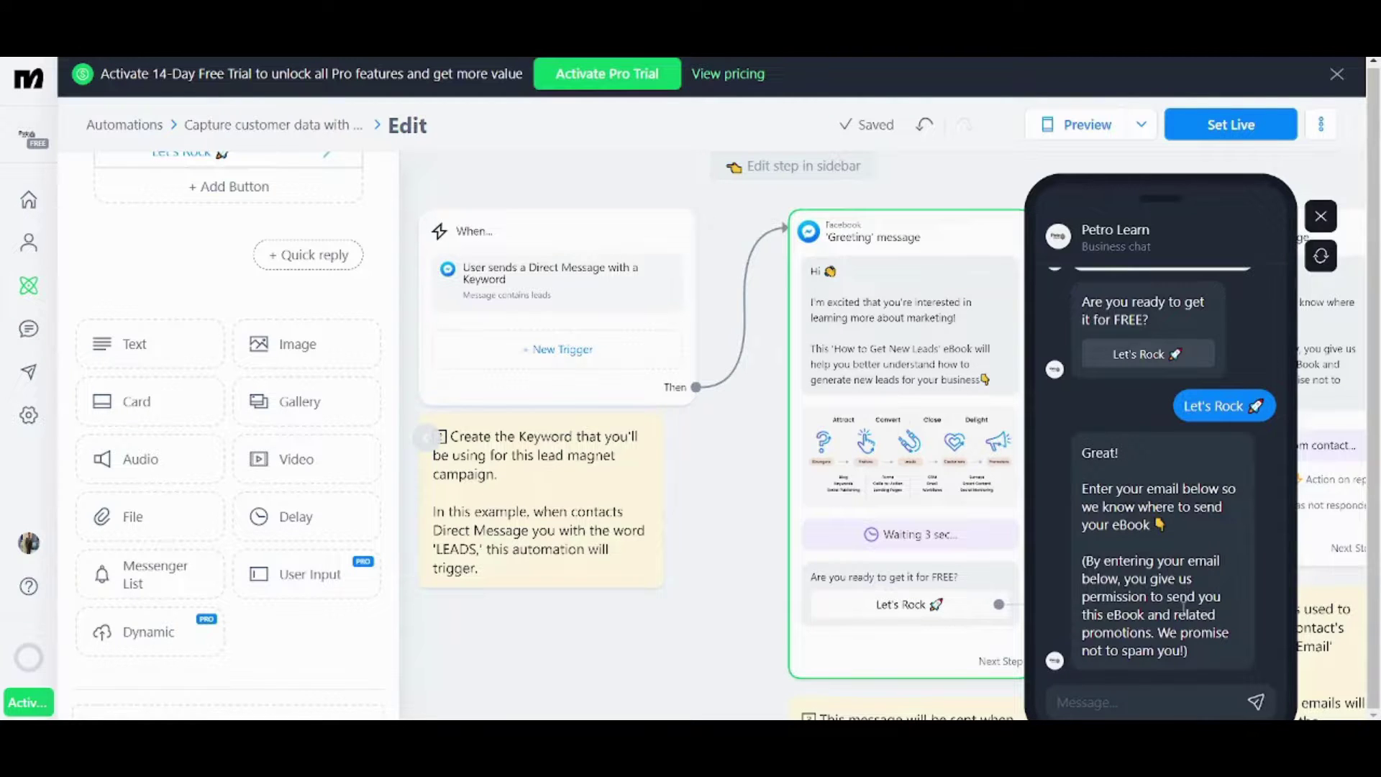
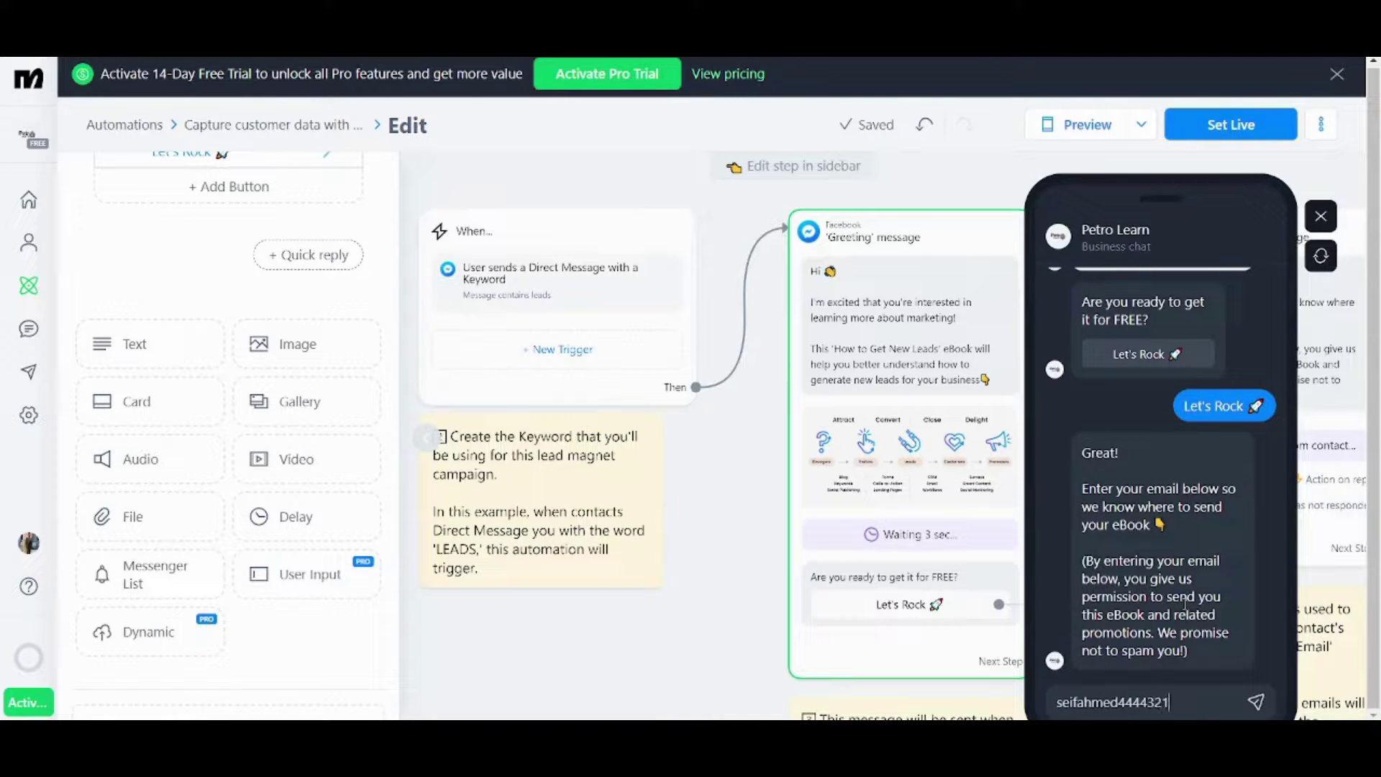
{"action": "key", "text": "Return"}
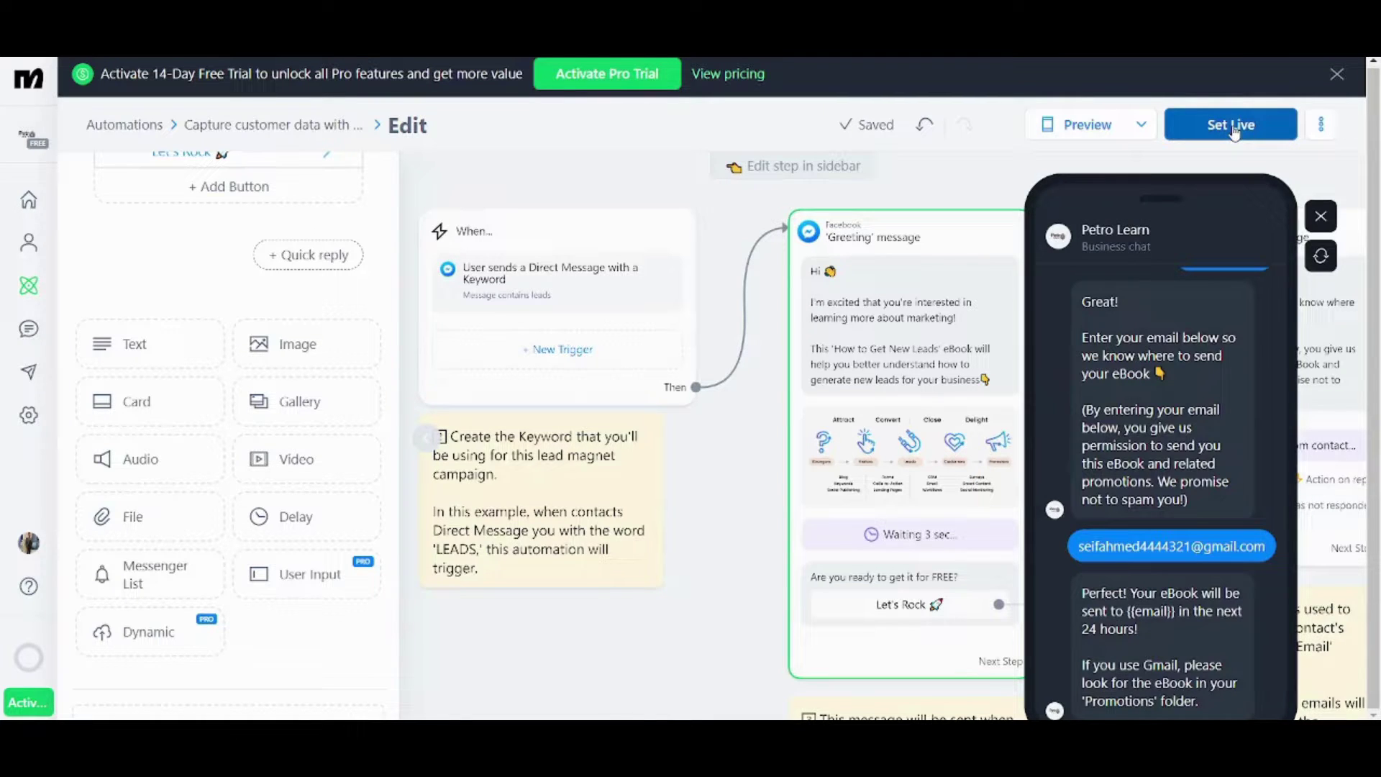
- Switch to the Live Chat inbox, which has no opened conversations and lists Facebook as a channel
{"action": "left_click", "coordinate": [30, 330]}
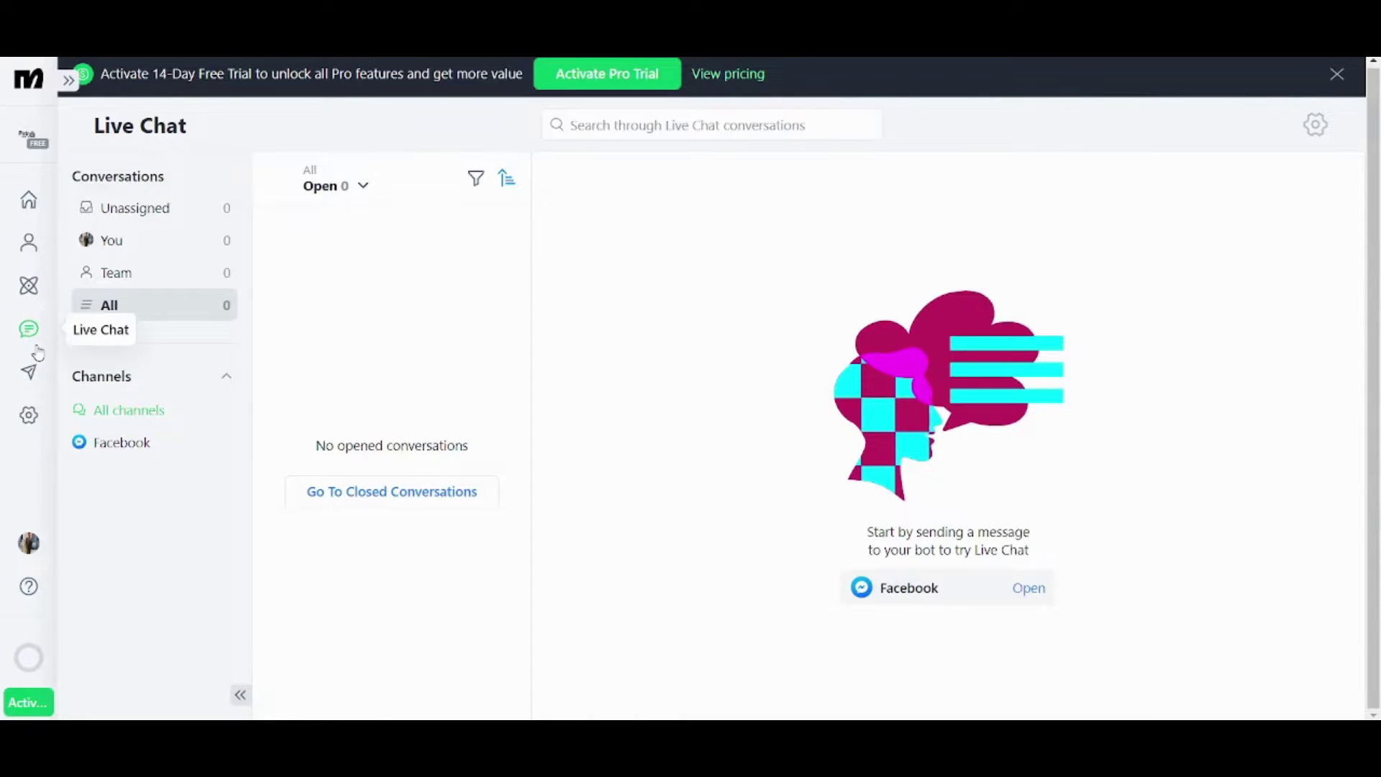